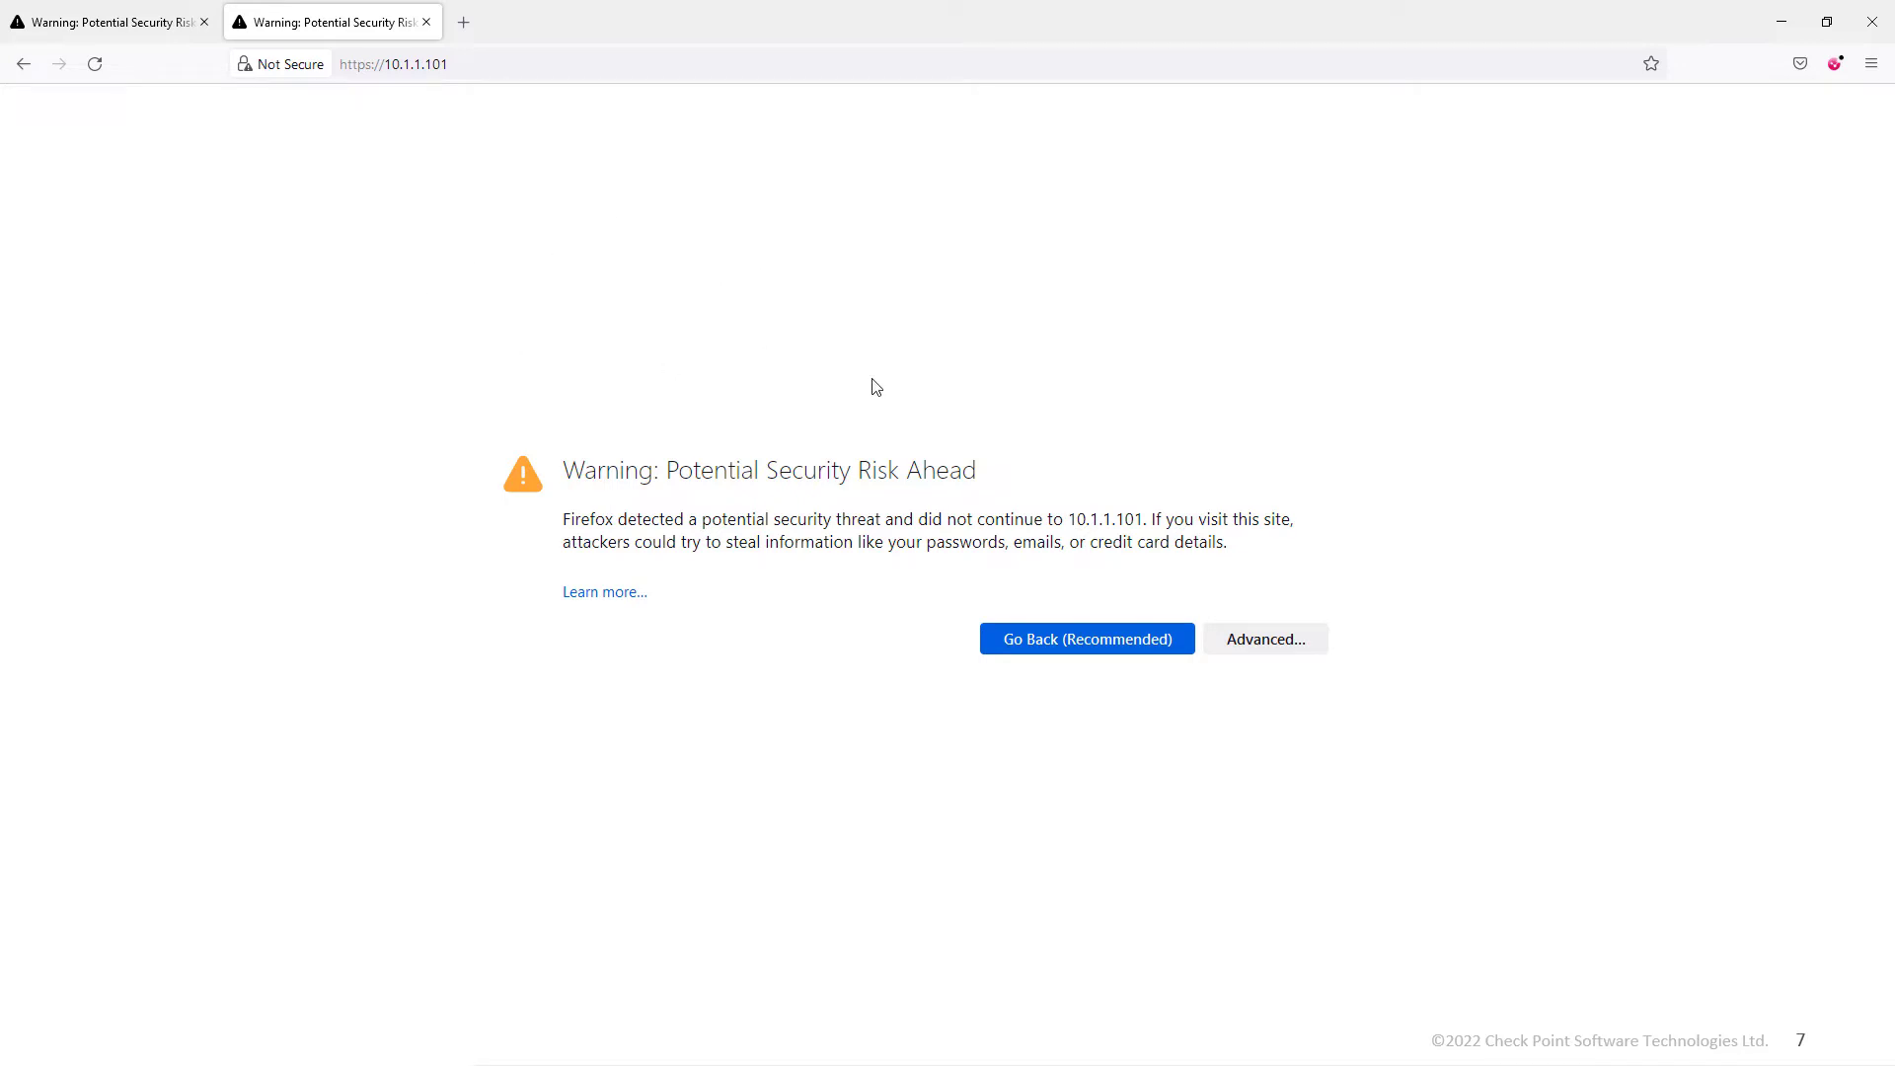
# Accept the self-signed certificate risk to load the Gaia Portal login at 10.1.1.101
pyautogui.click(1233, 642)
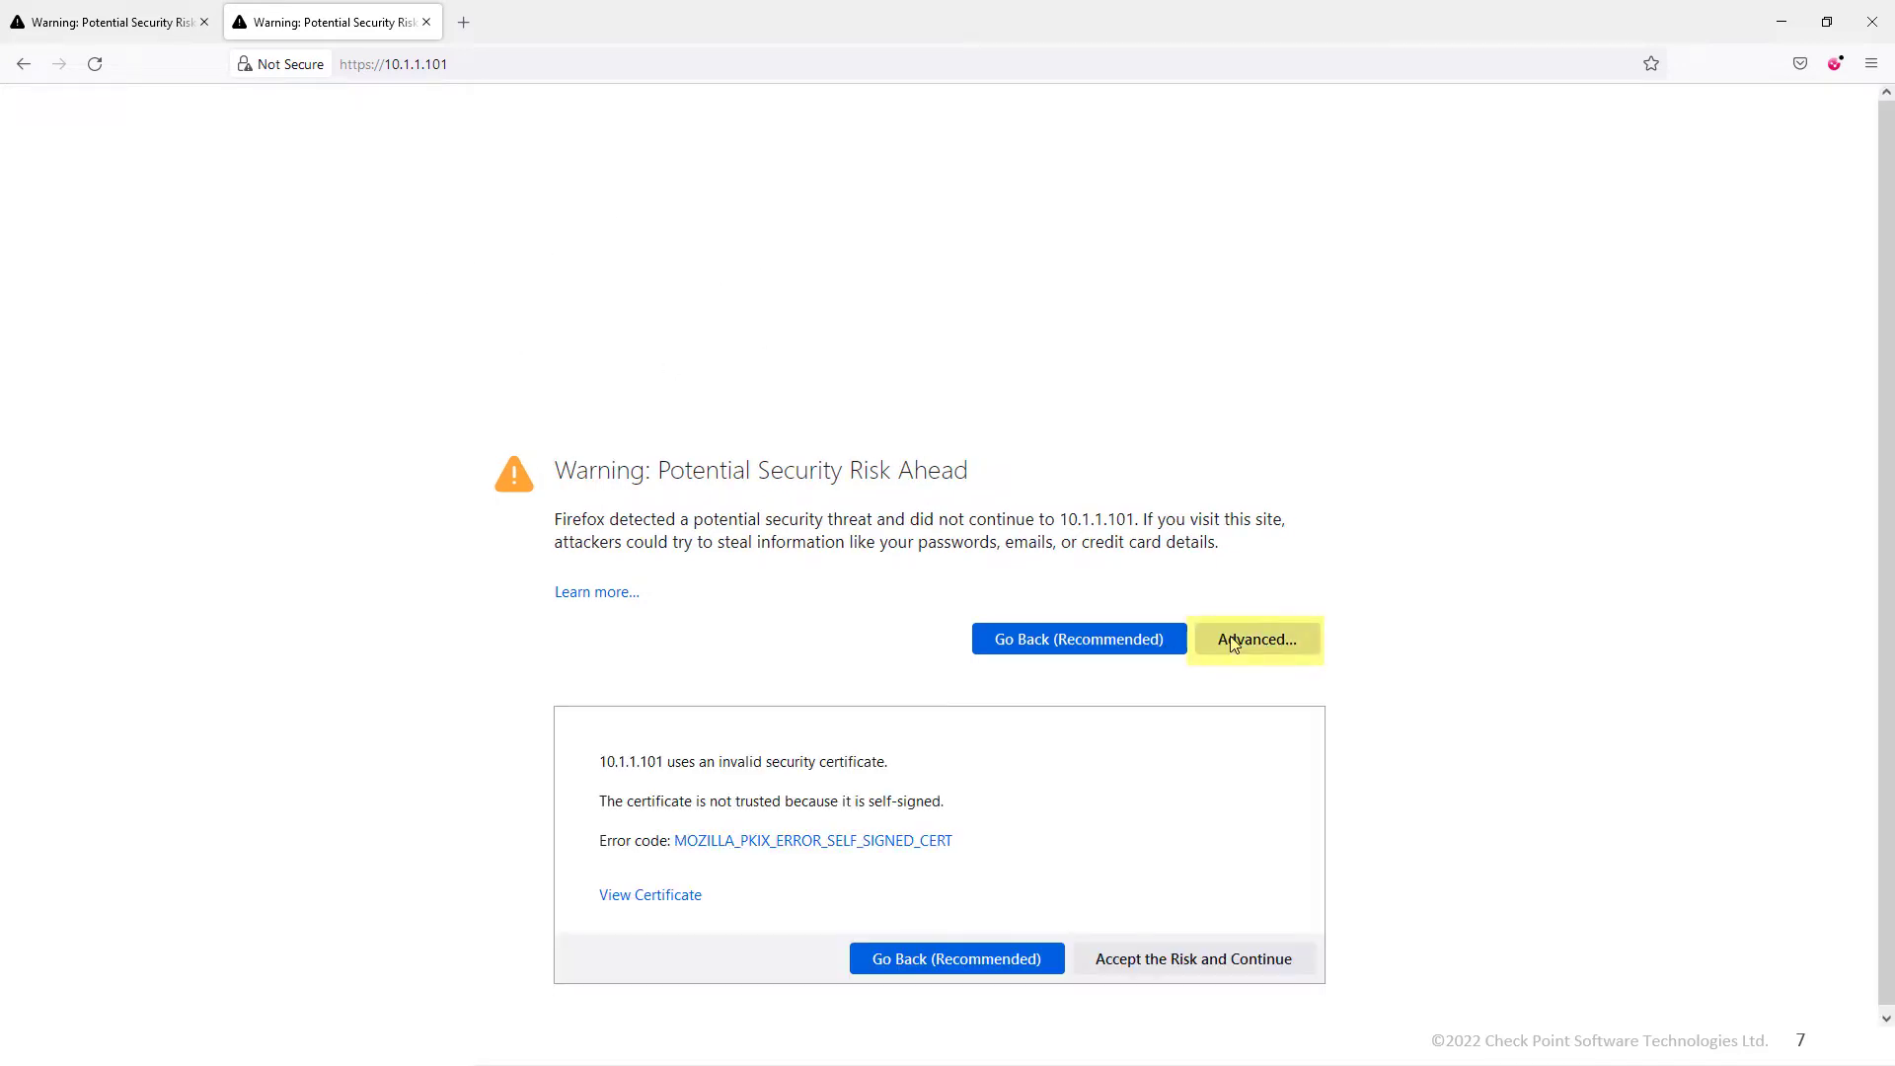
pyautogui.click(1262, 959)
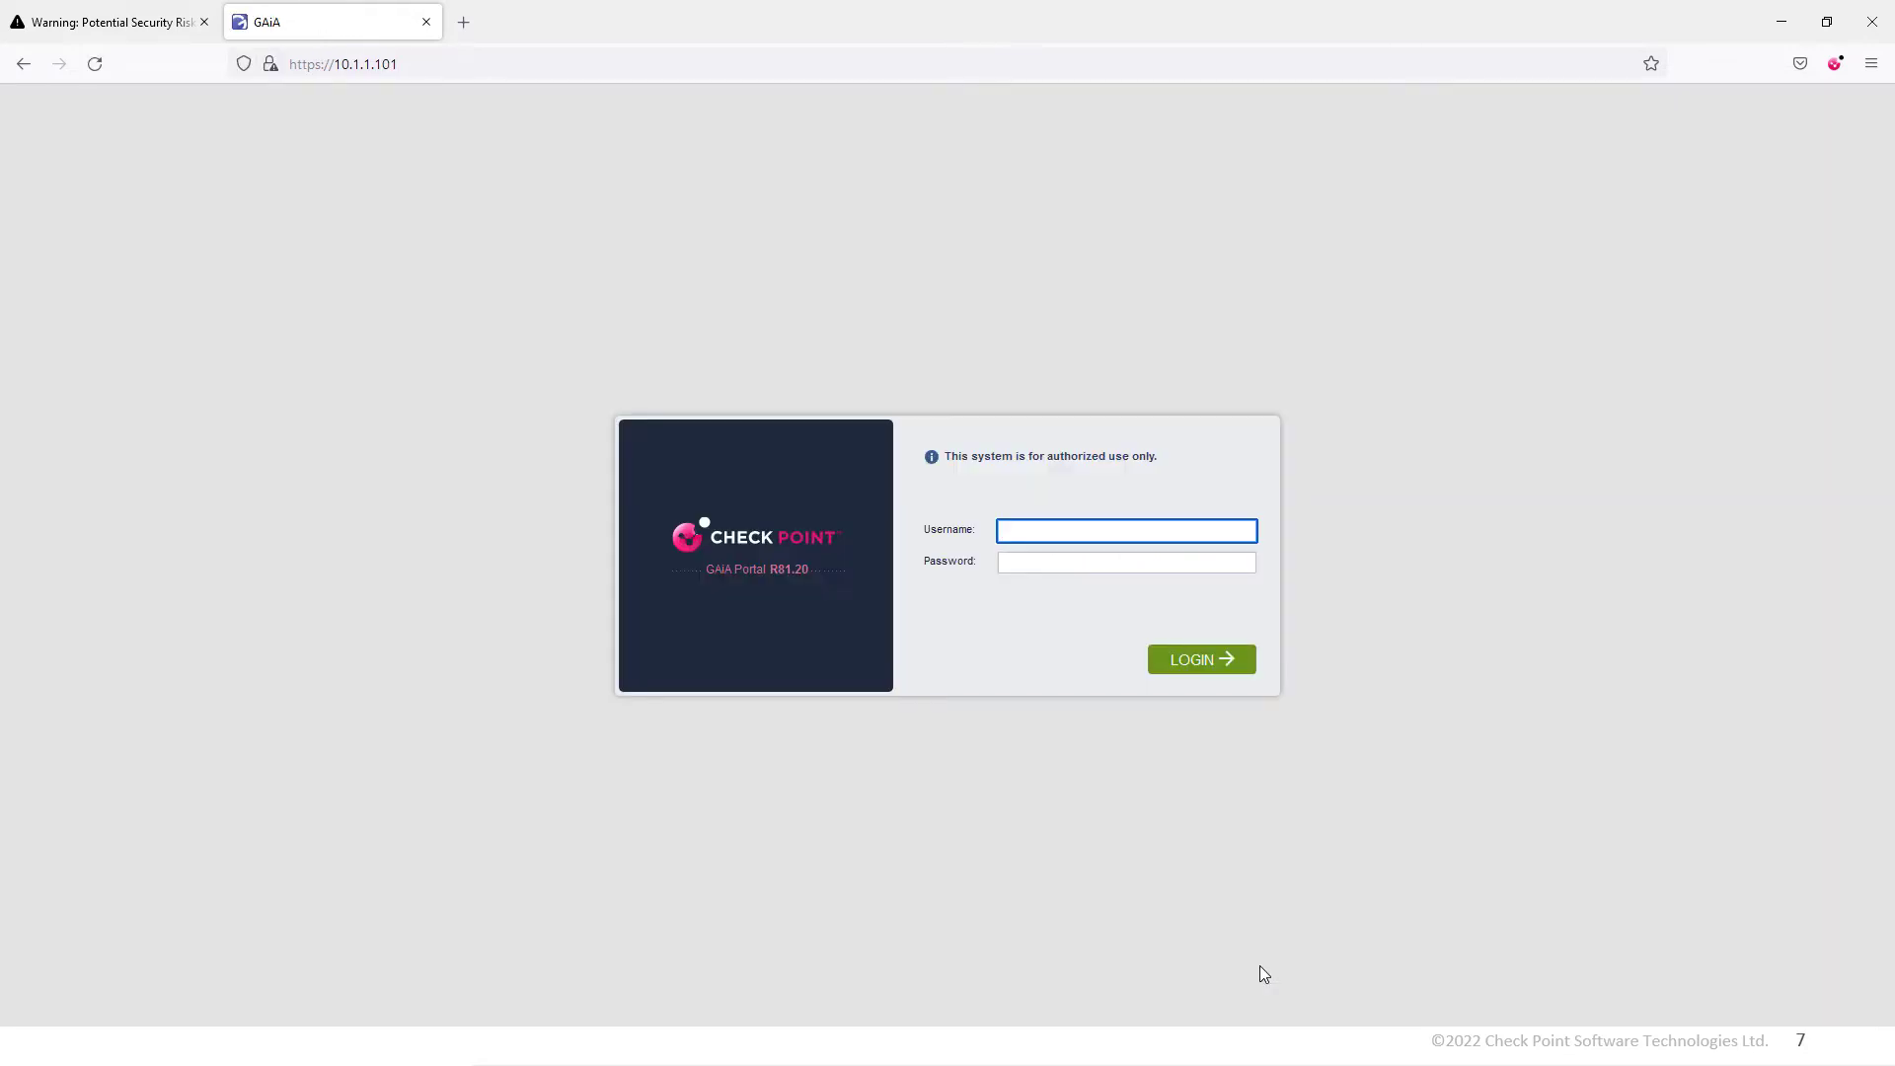
pyautogui.write('admin')
# Log in and accept Welcome, R81.20 deployment, and management connection 10.1.1.101/24, gateway 10.1.1.4
pyautogui.press('Tab')
pyautogui.press('Return')
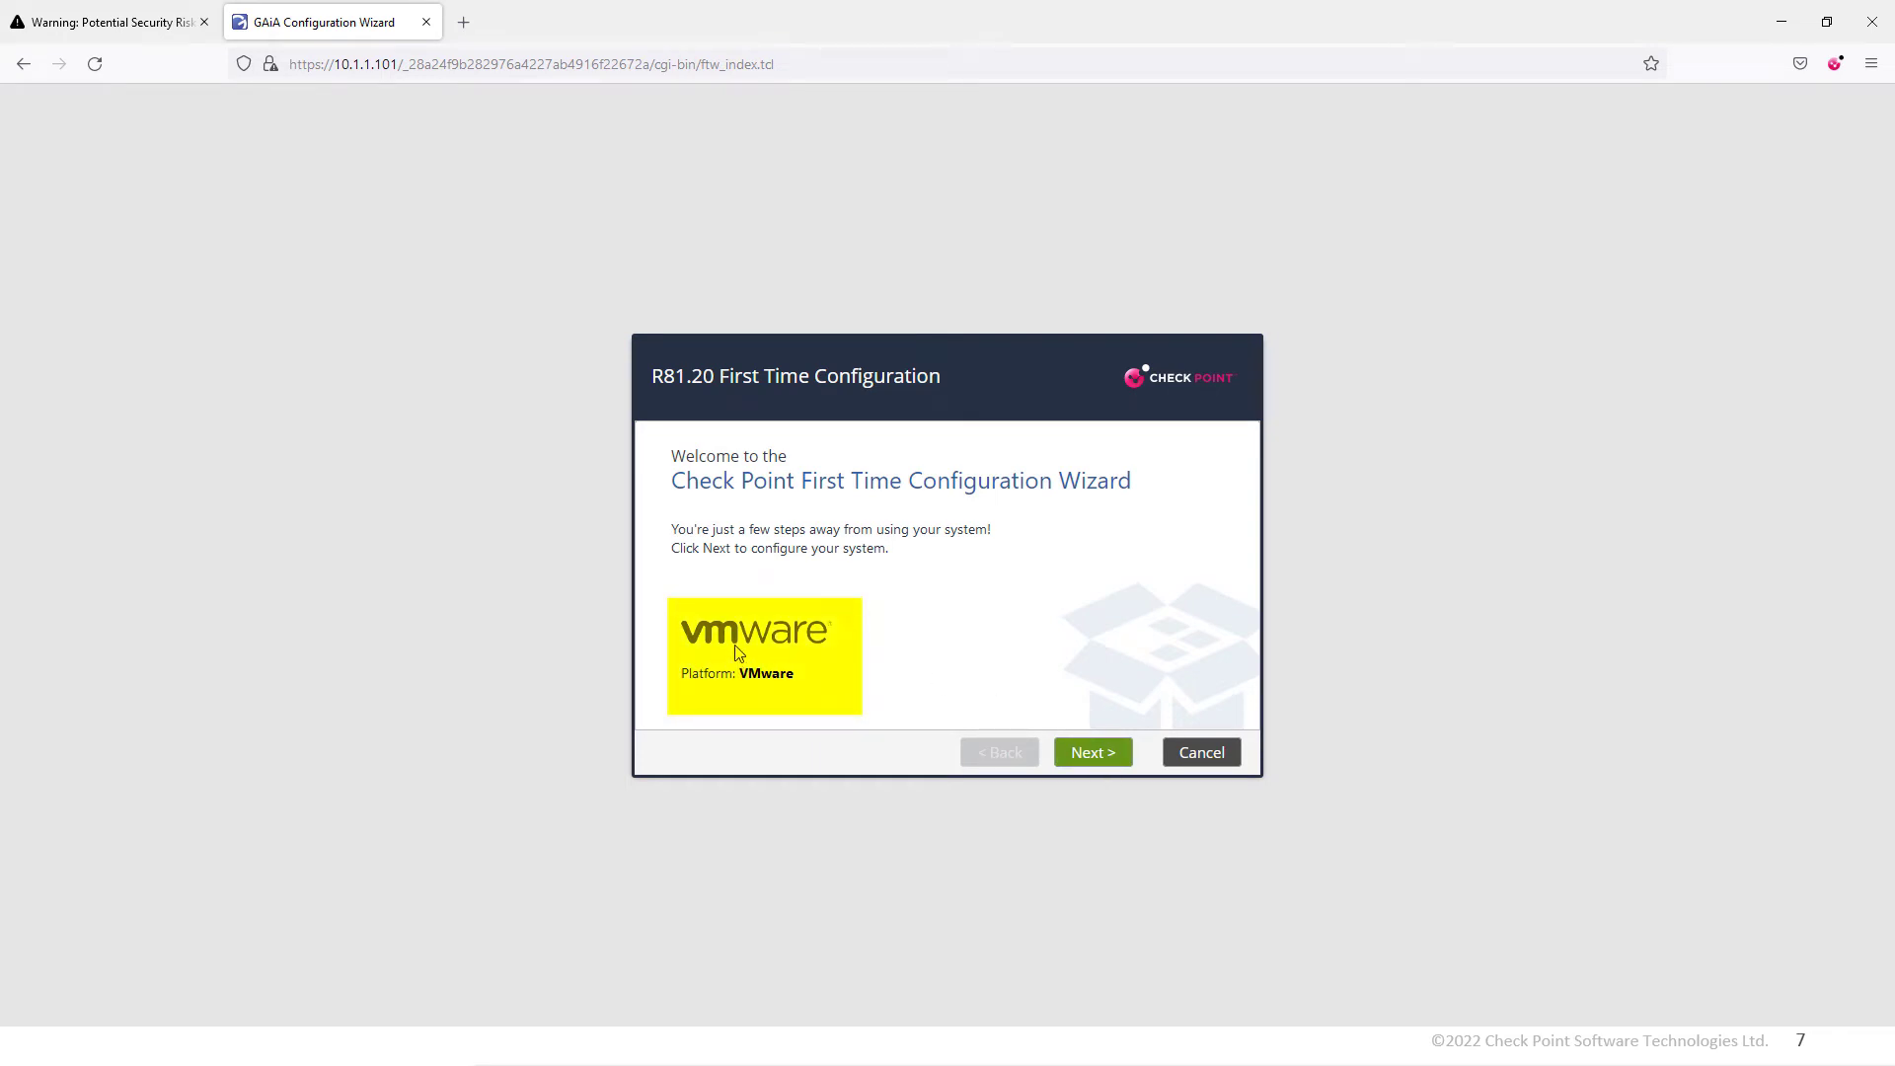
pyautogui.click(1090, 752)
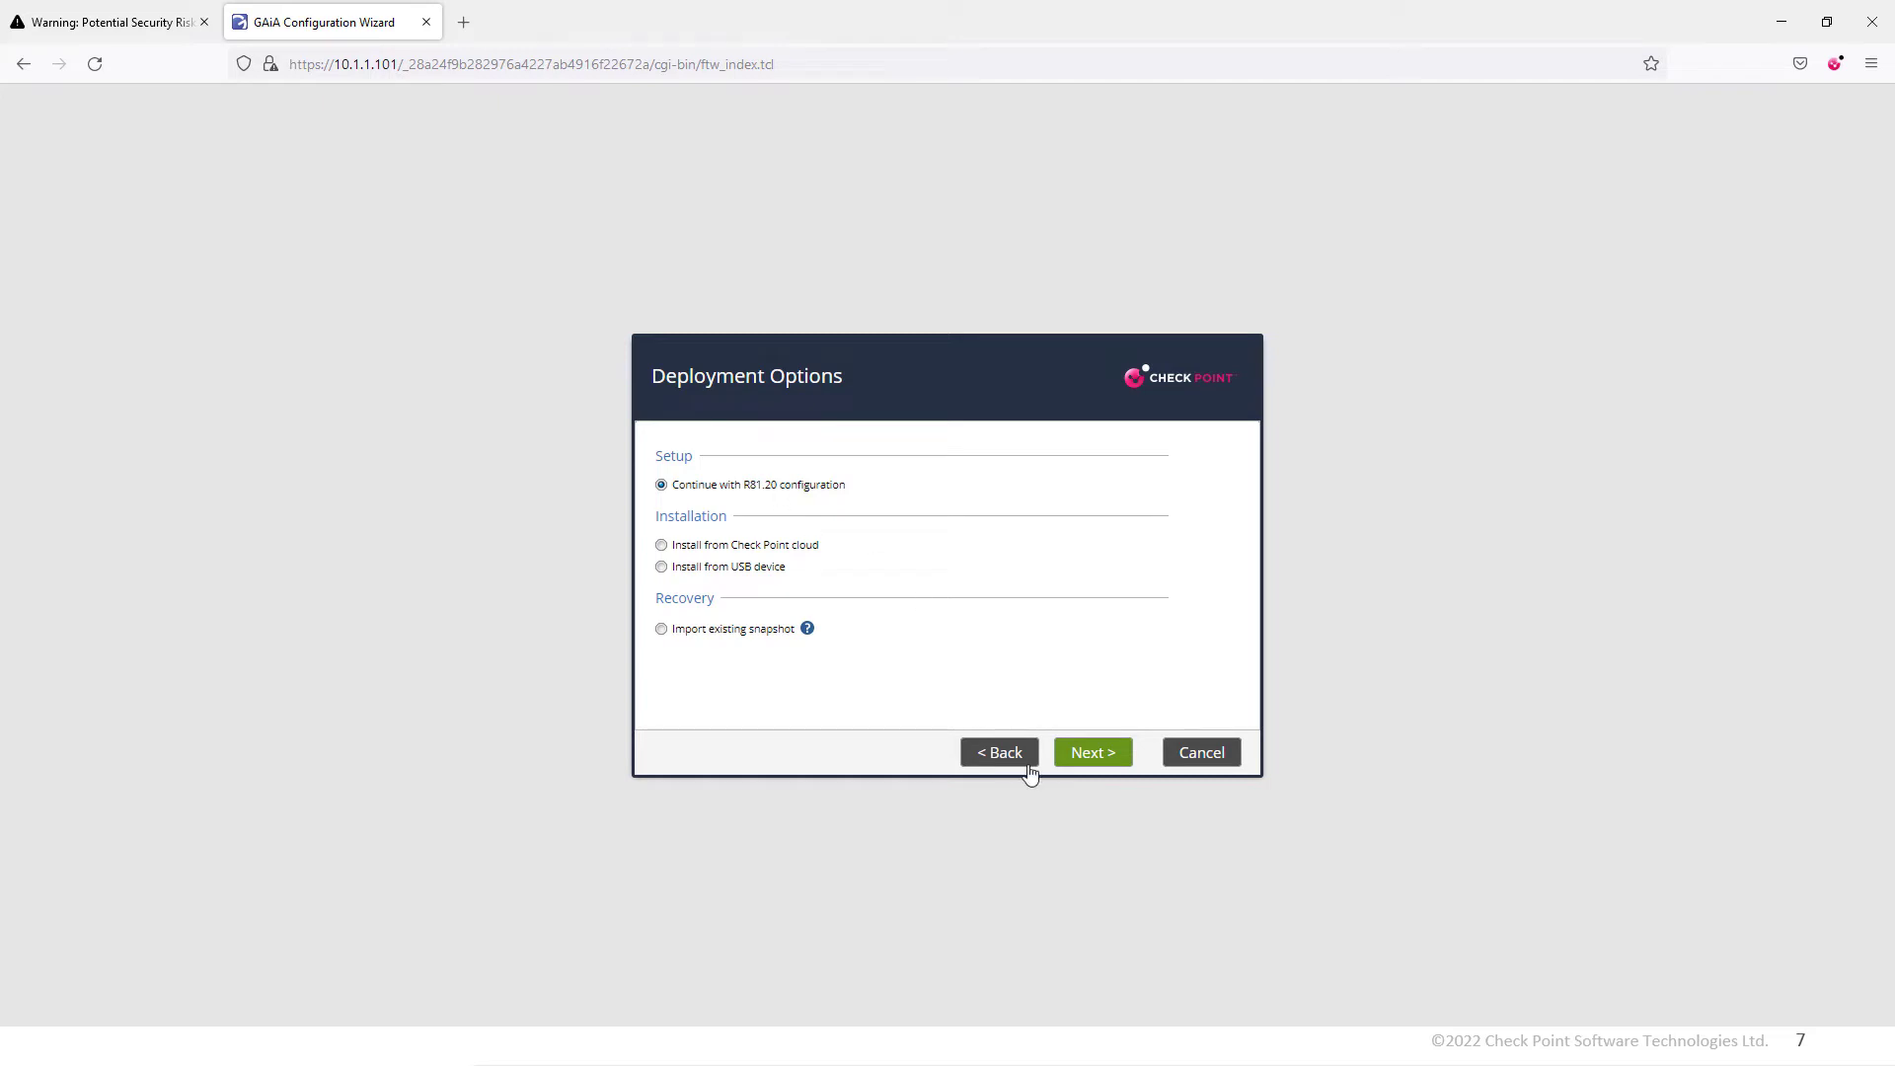
pyautogui.click(1089, 756)
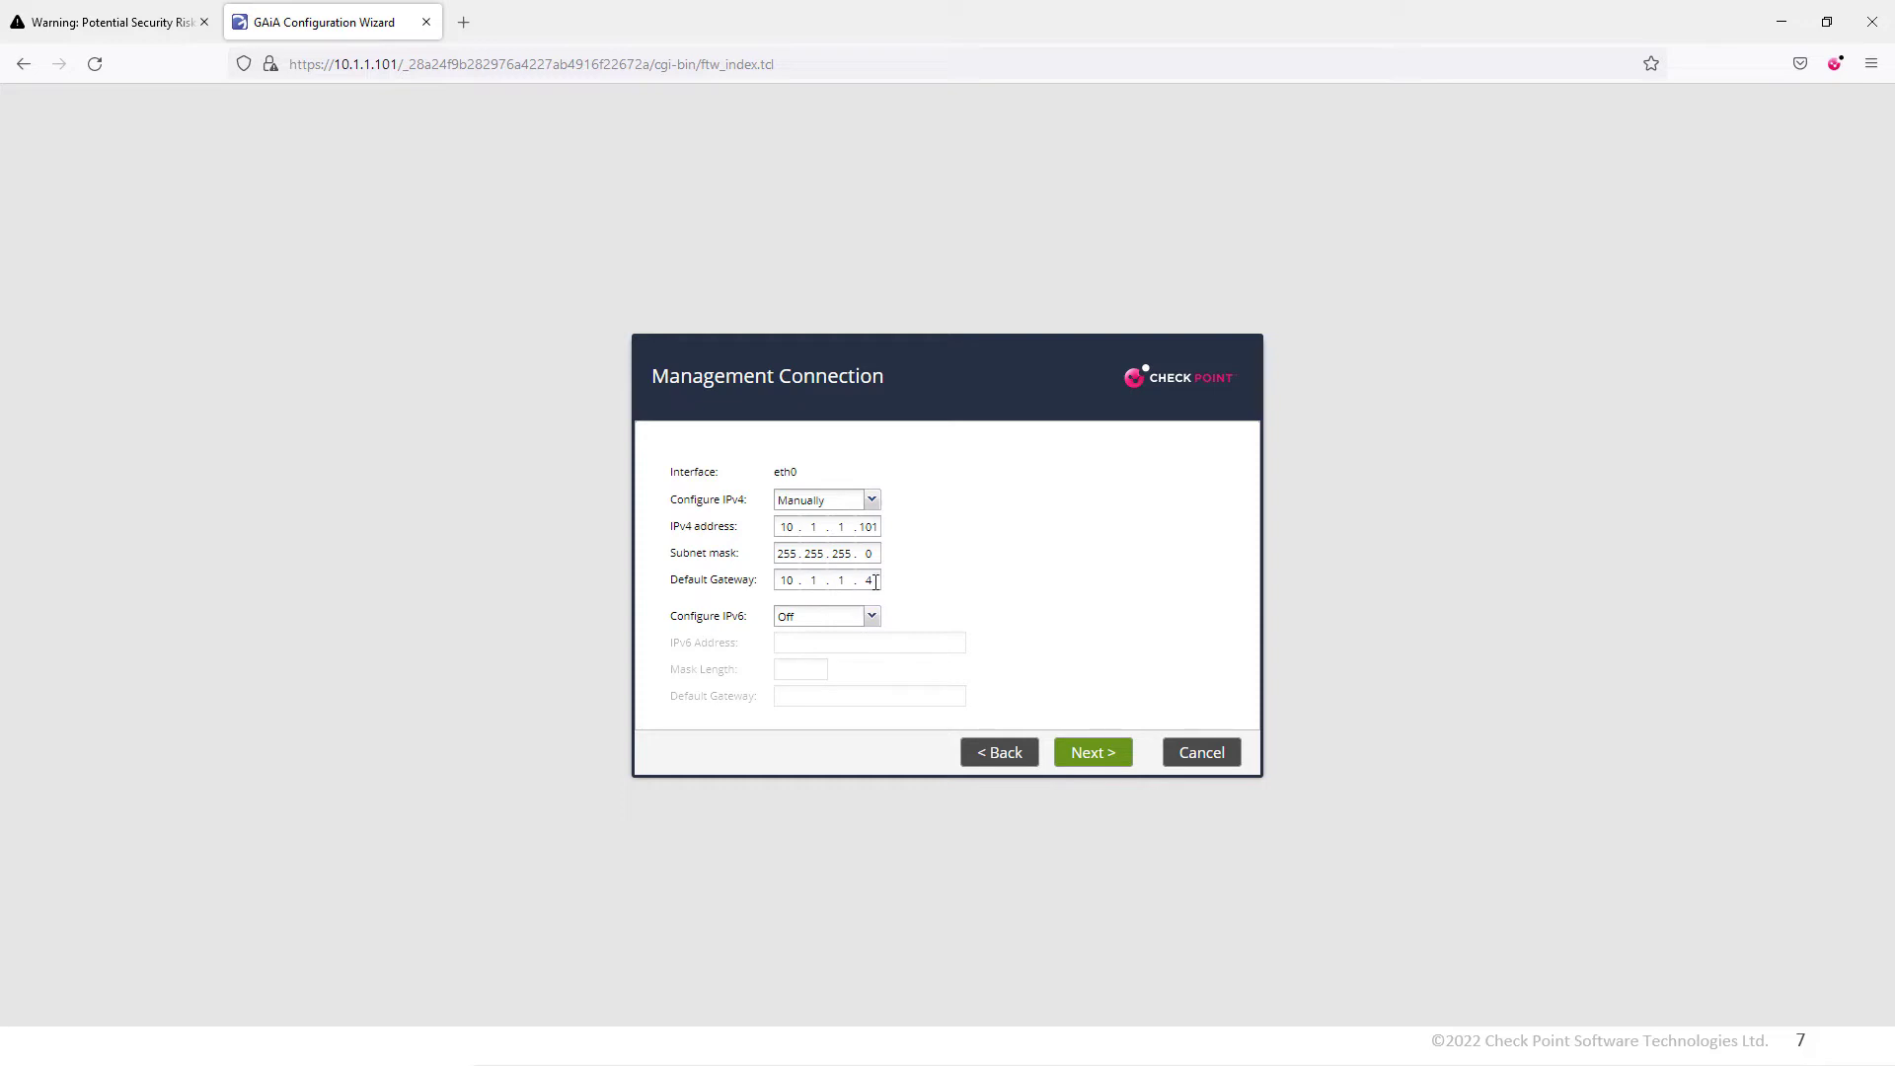
pyautogui.click(1091, 752)
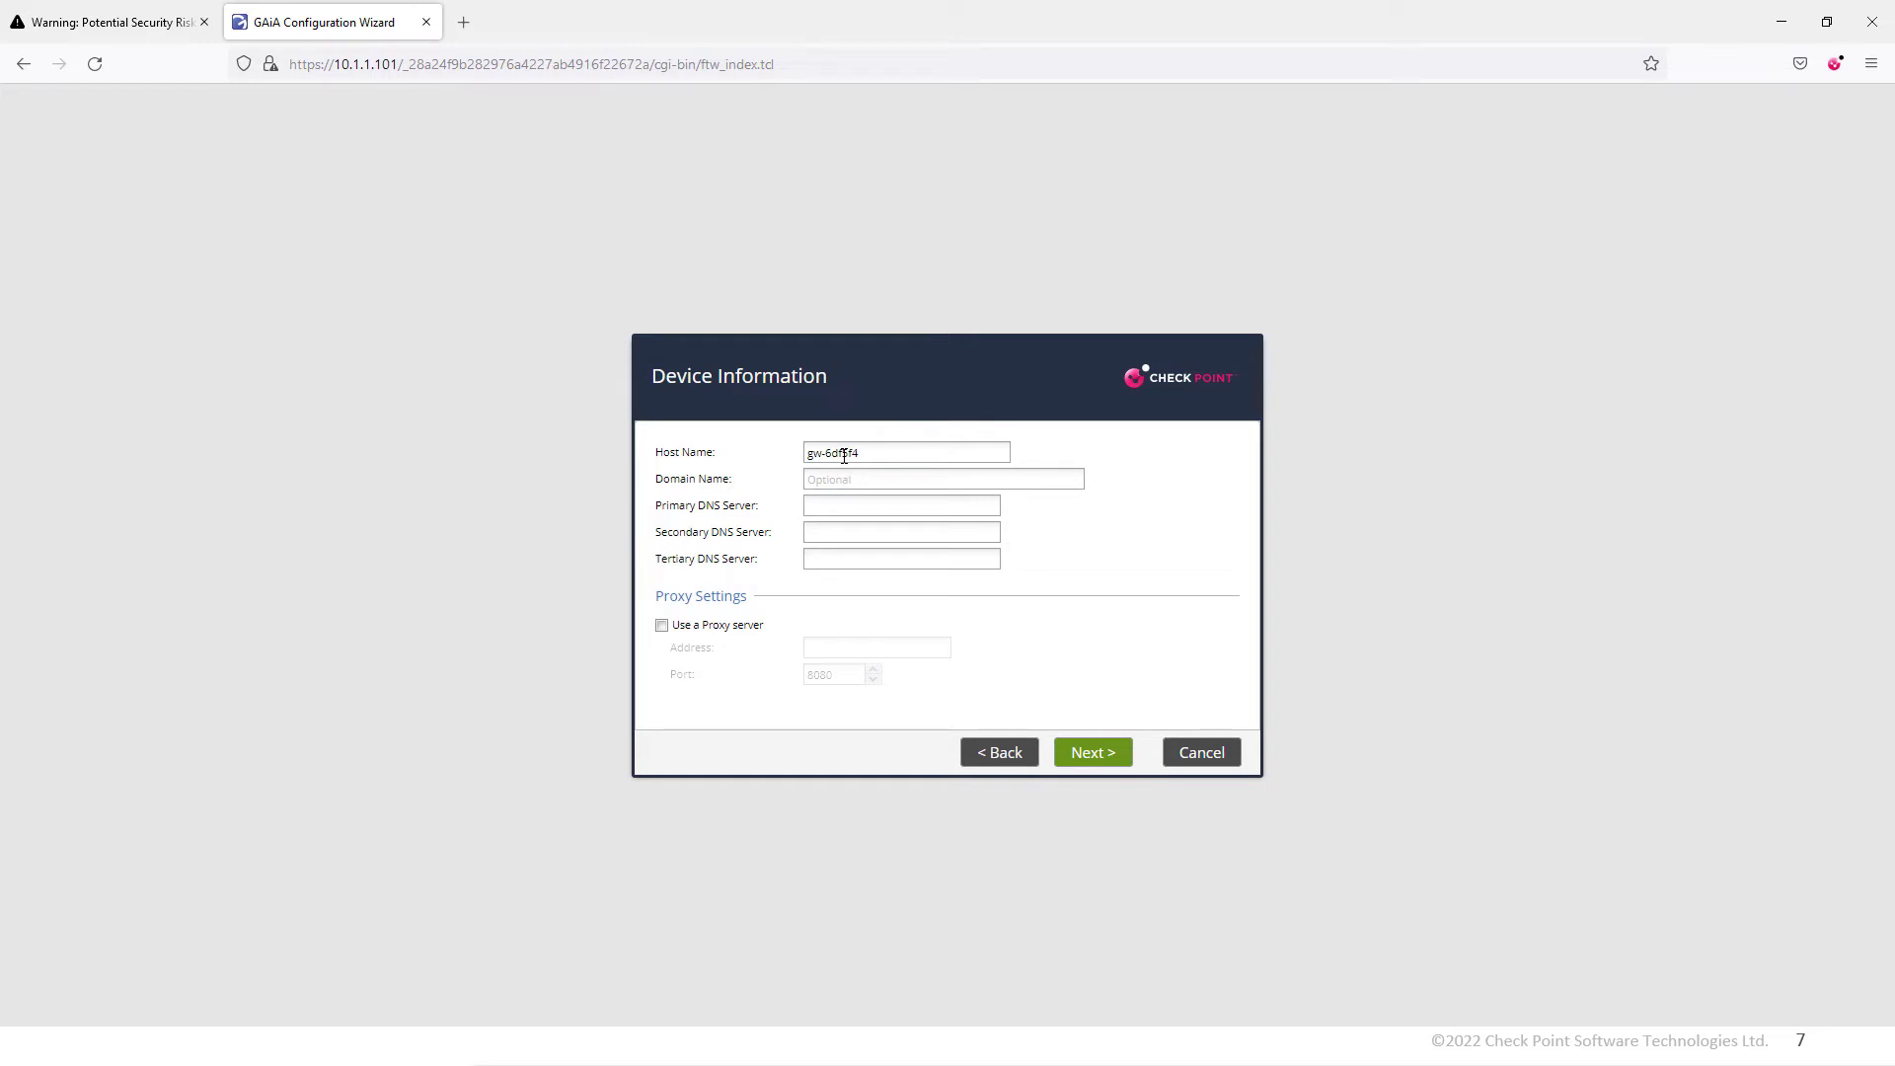
# Enter host name A-SMS with DNS servers 192.168.11.101 and 194.29.36.86
pyautogui.doubleClick(871, 460)
pyautogui.tripleClick(871, 461)
pyautogui.write('A')
pyautogui.write('-SMS')
pyautogui.click(849, 479)
pyautogui.click(856, 503)
pyautogui.write('192.')
pyautogui.write('168.11.101')
pyautogui.press('Tab')
pyautogui.write('94.')
pyautogui.write('.36.86')
pyautogui.doubleClick(865, 452)
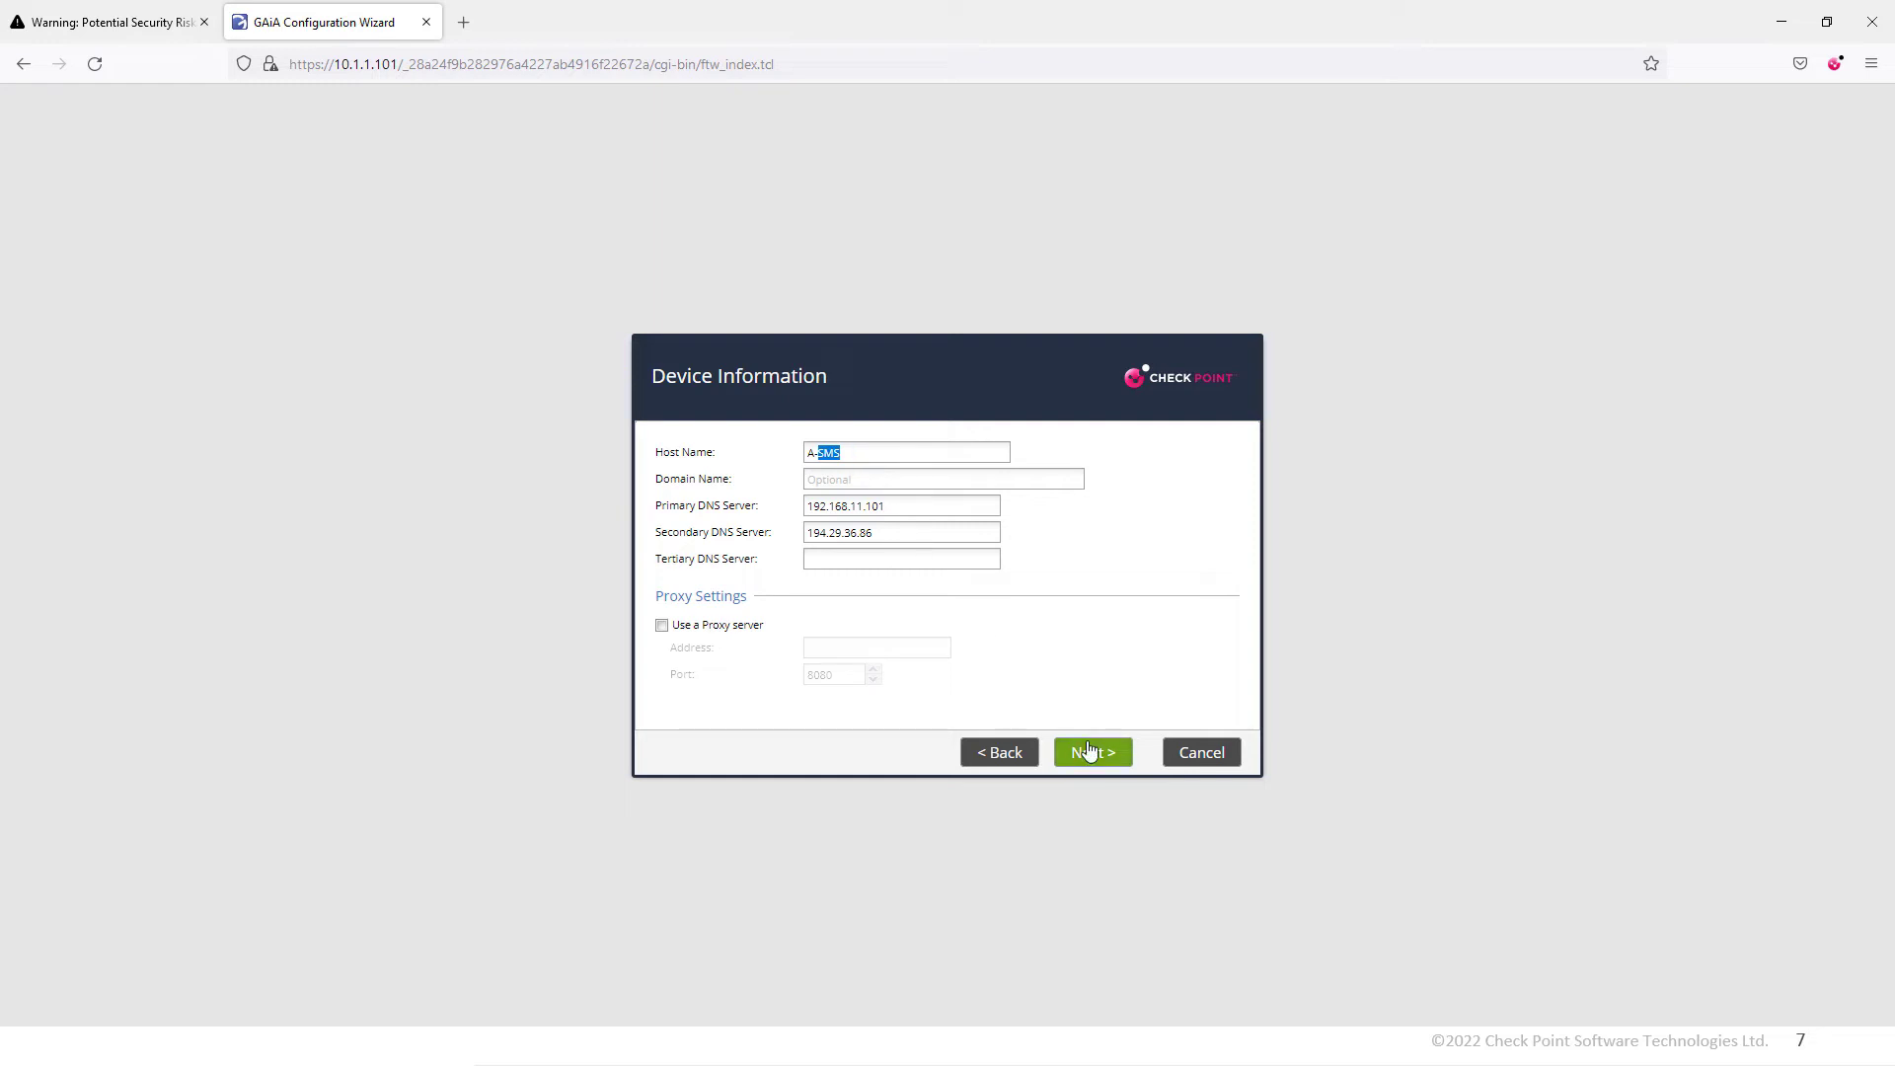
pyautogui.click(1090, 752)
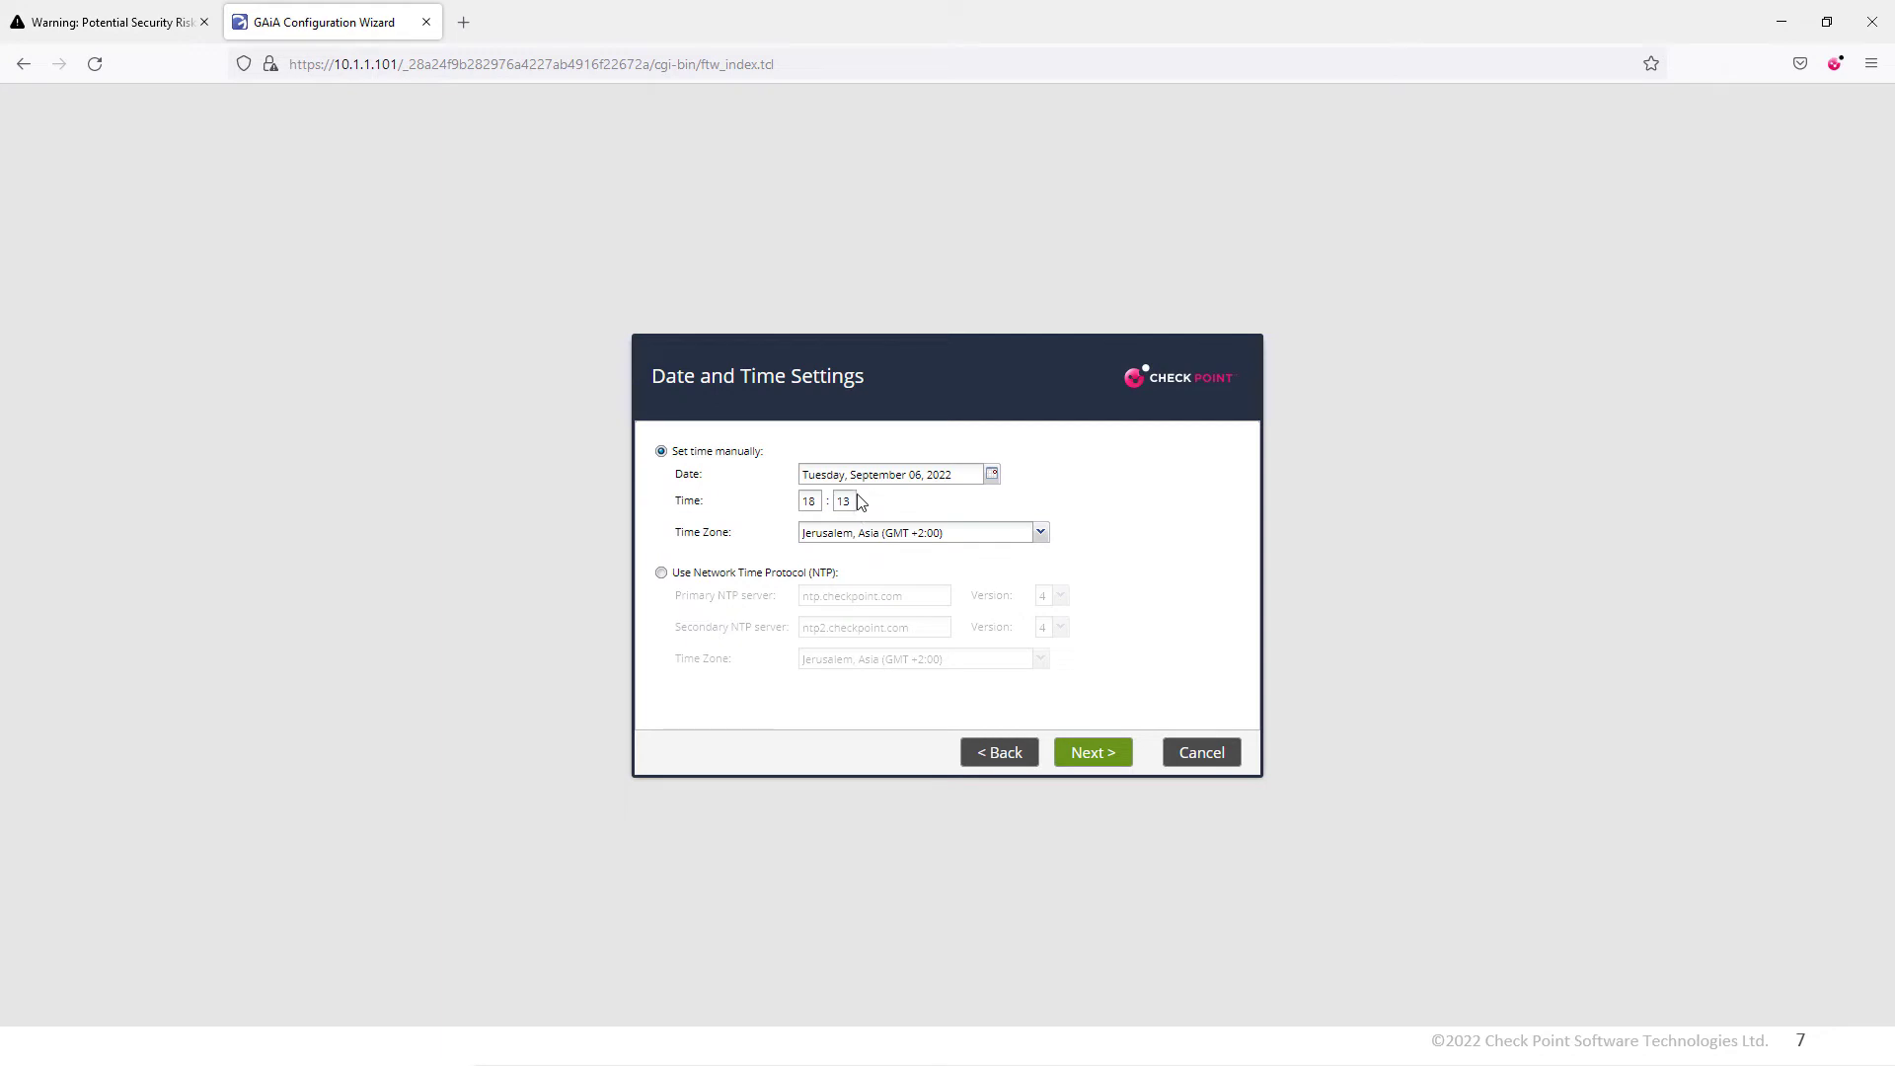
# Keep default date, time and installation type, and choose Security Management as the only product
pyautogui.click(1086, 754)
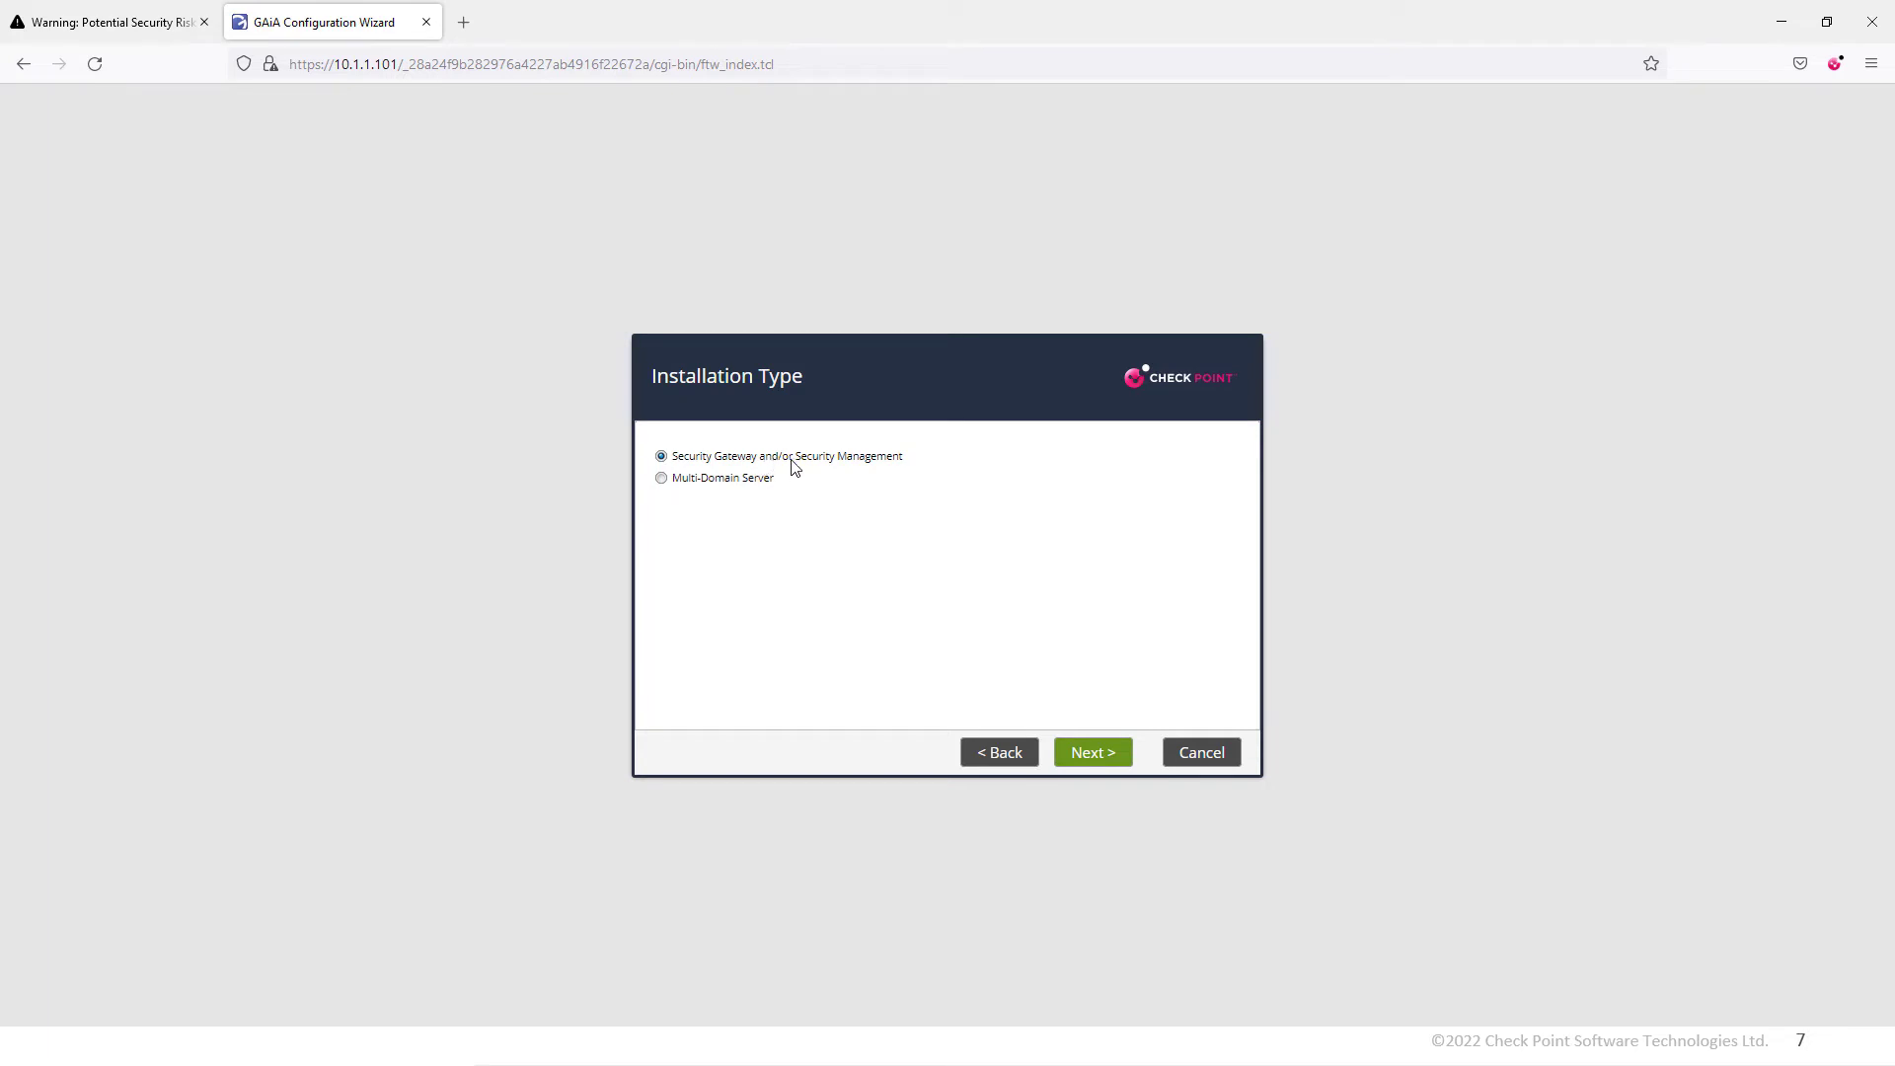
pyautogui.click(1104, 765)
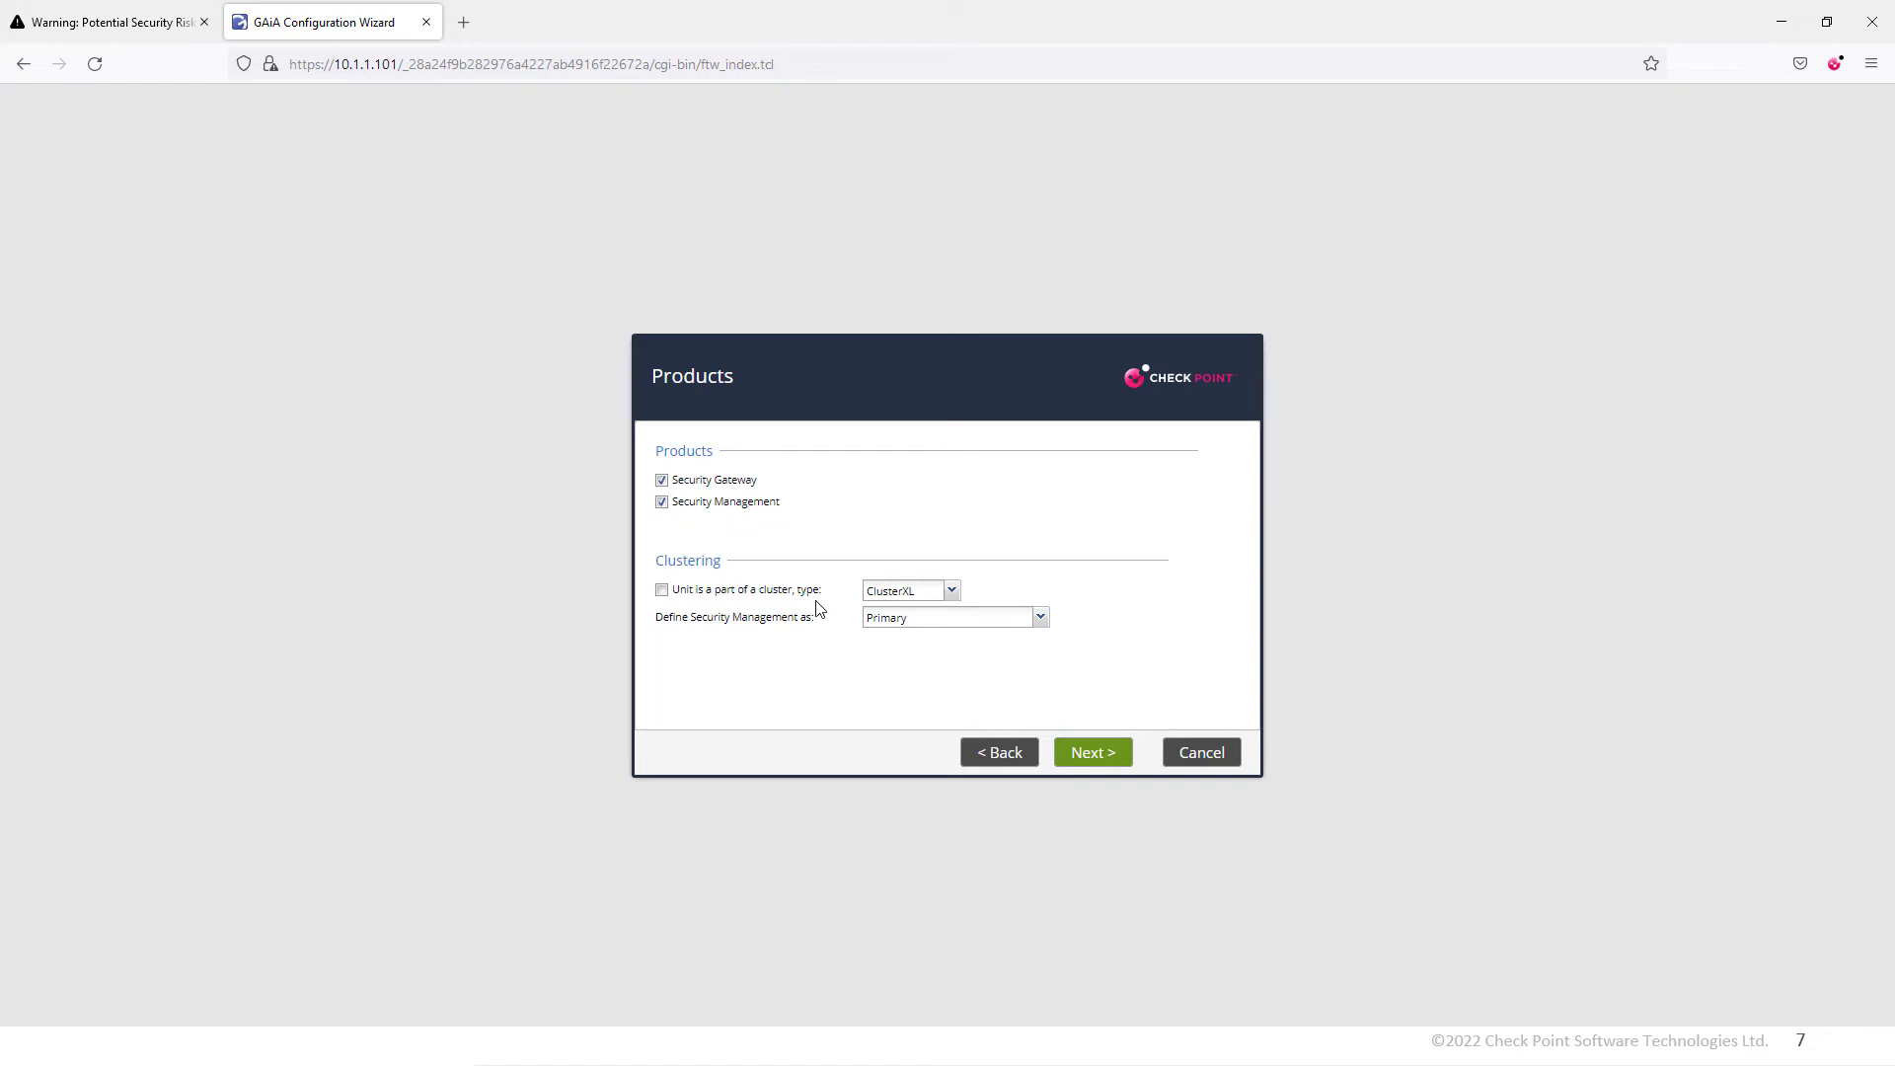
pyautogui.click(716, 483)
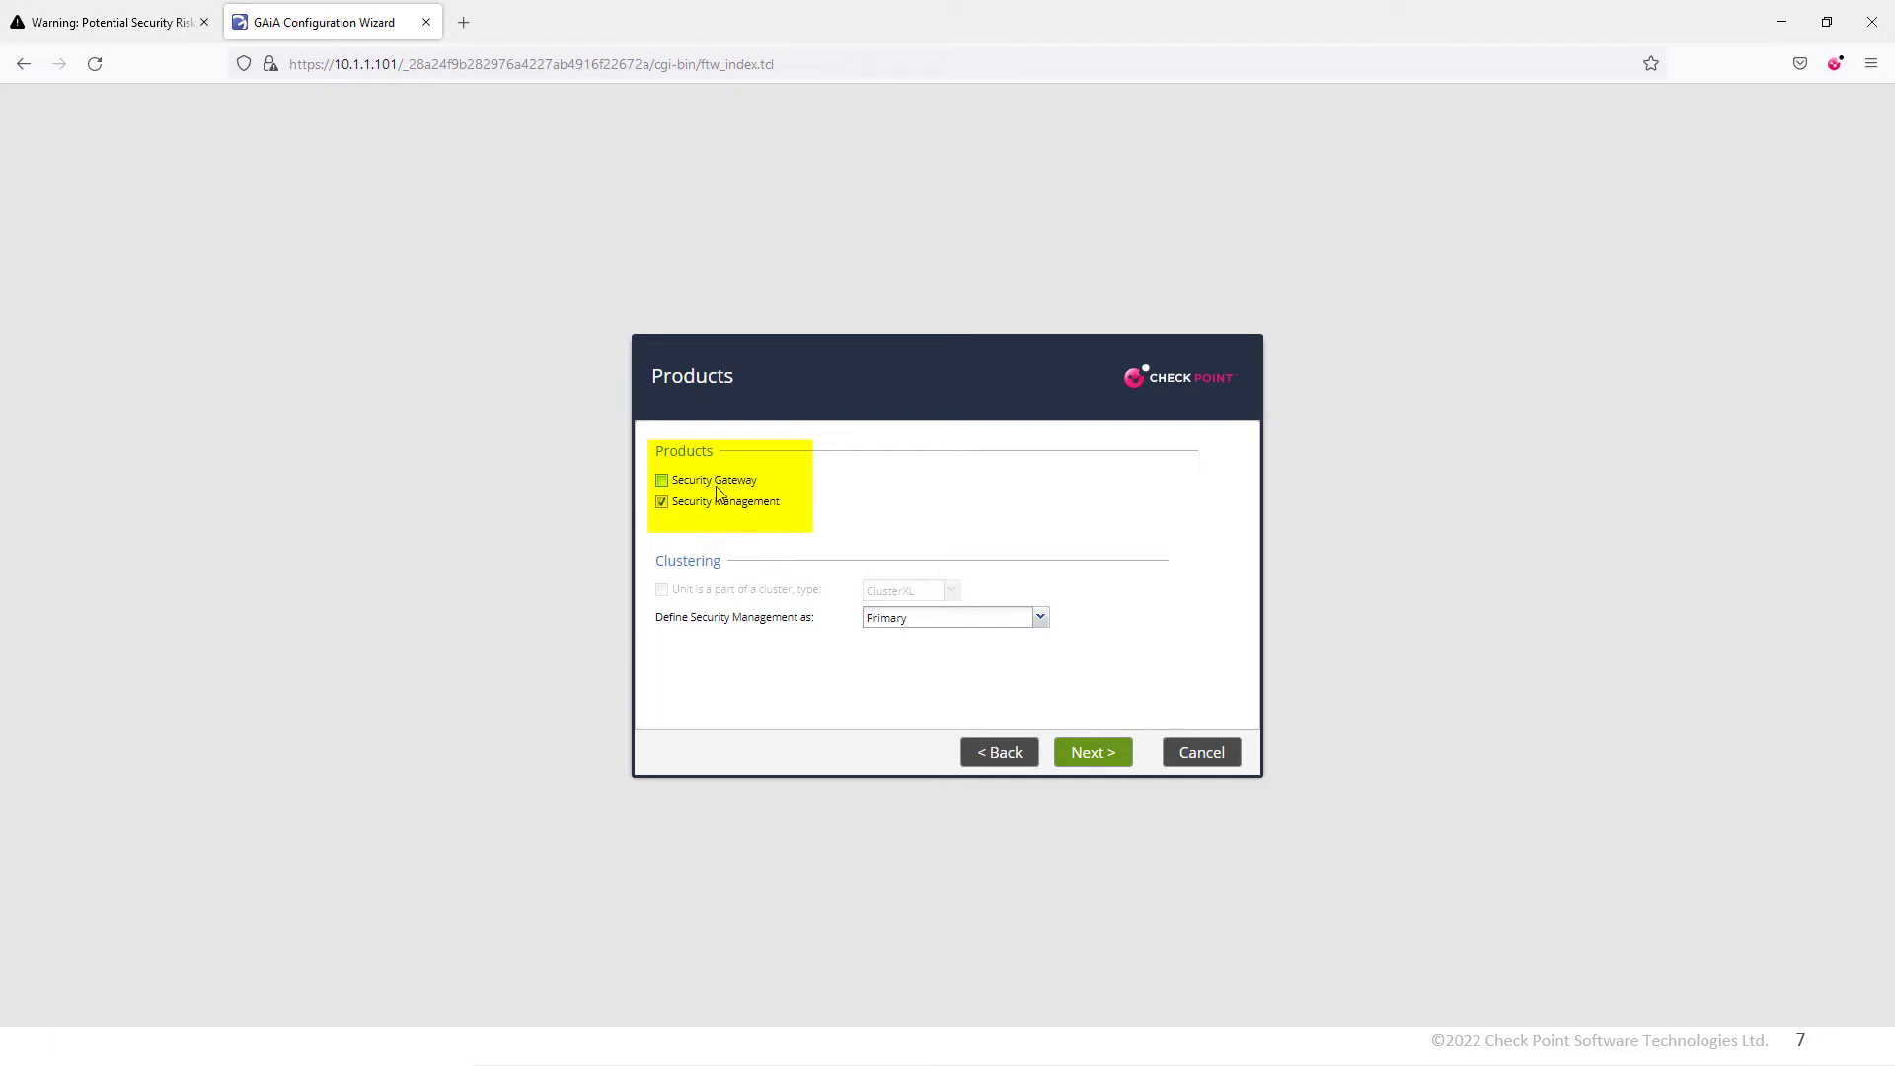
pyautogui.click(1073, 759)
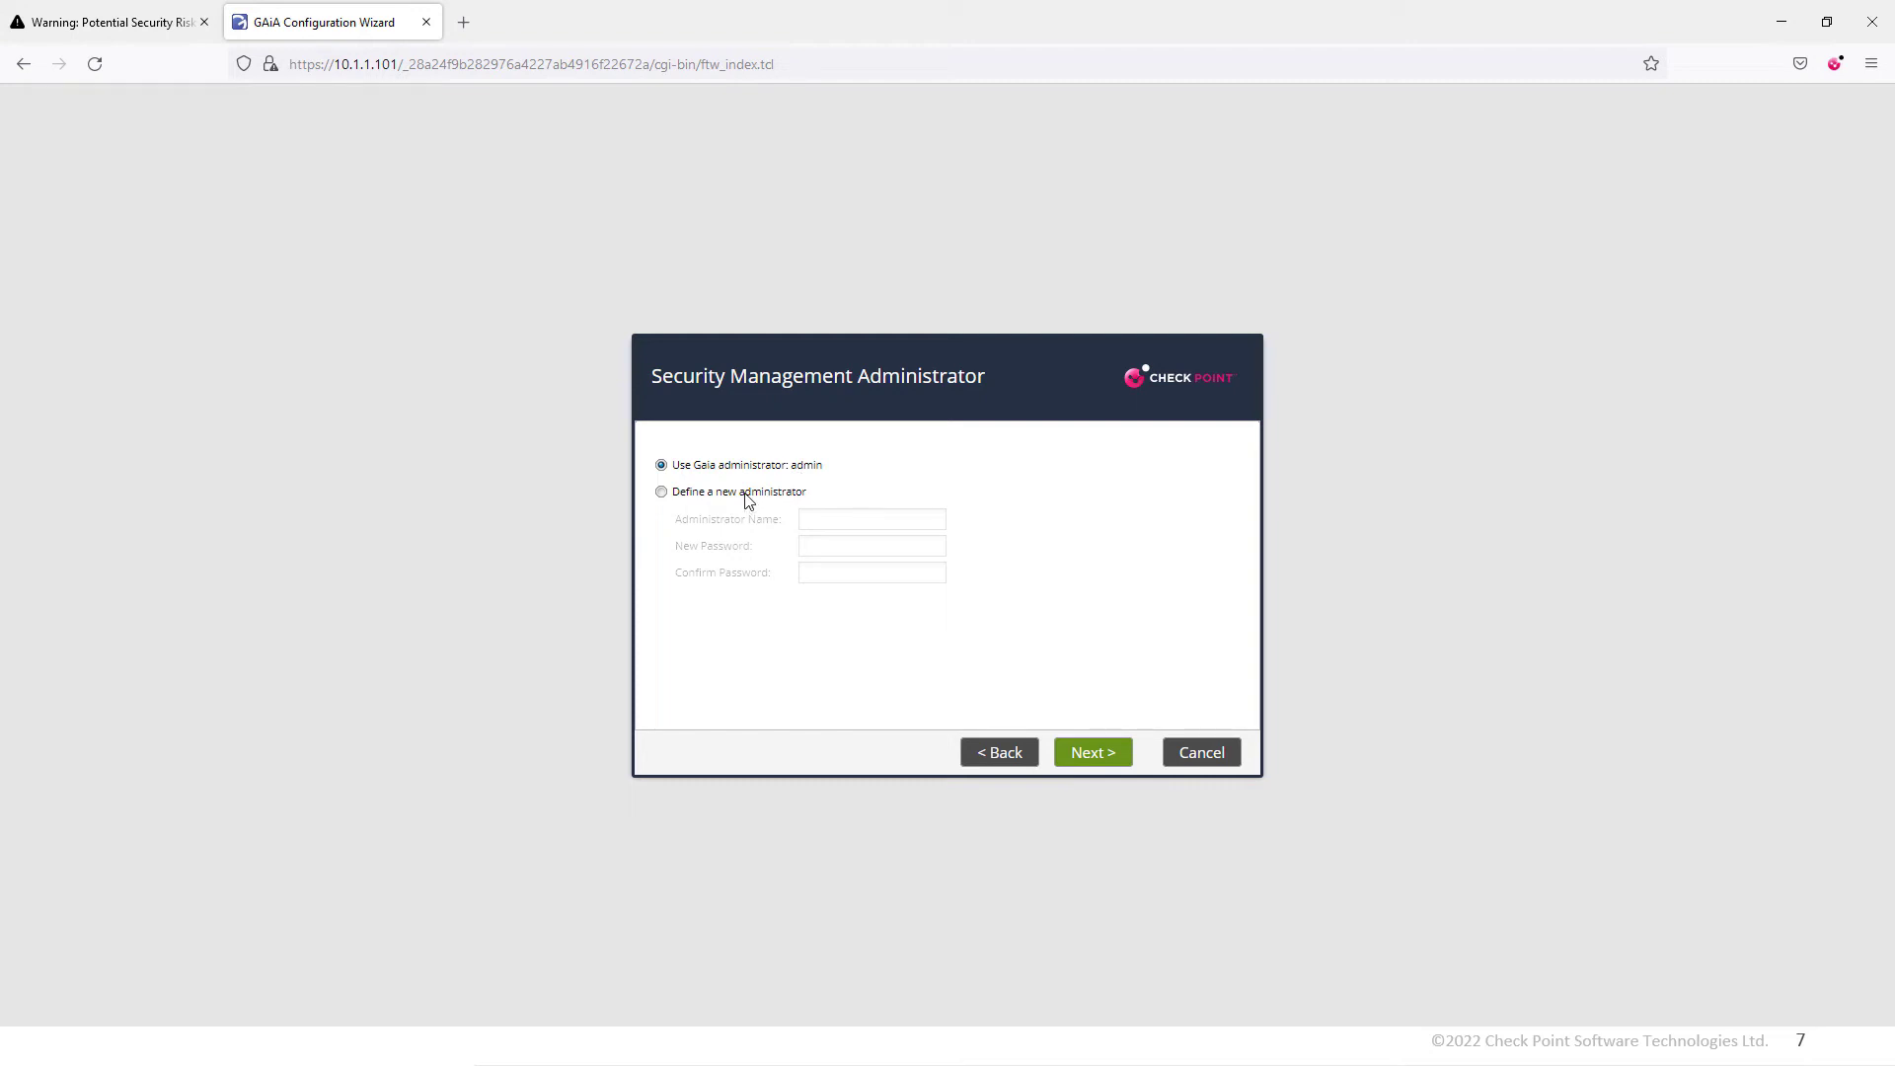
# Create a new Security Management administrator with its own name and confirmed password
pyautogui.click(746, 499)
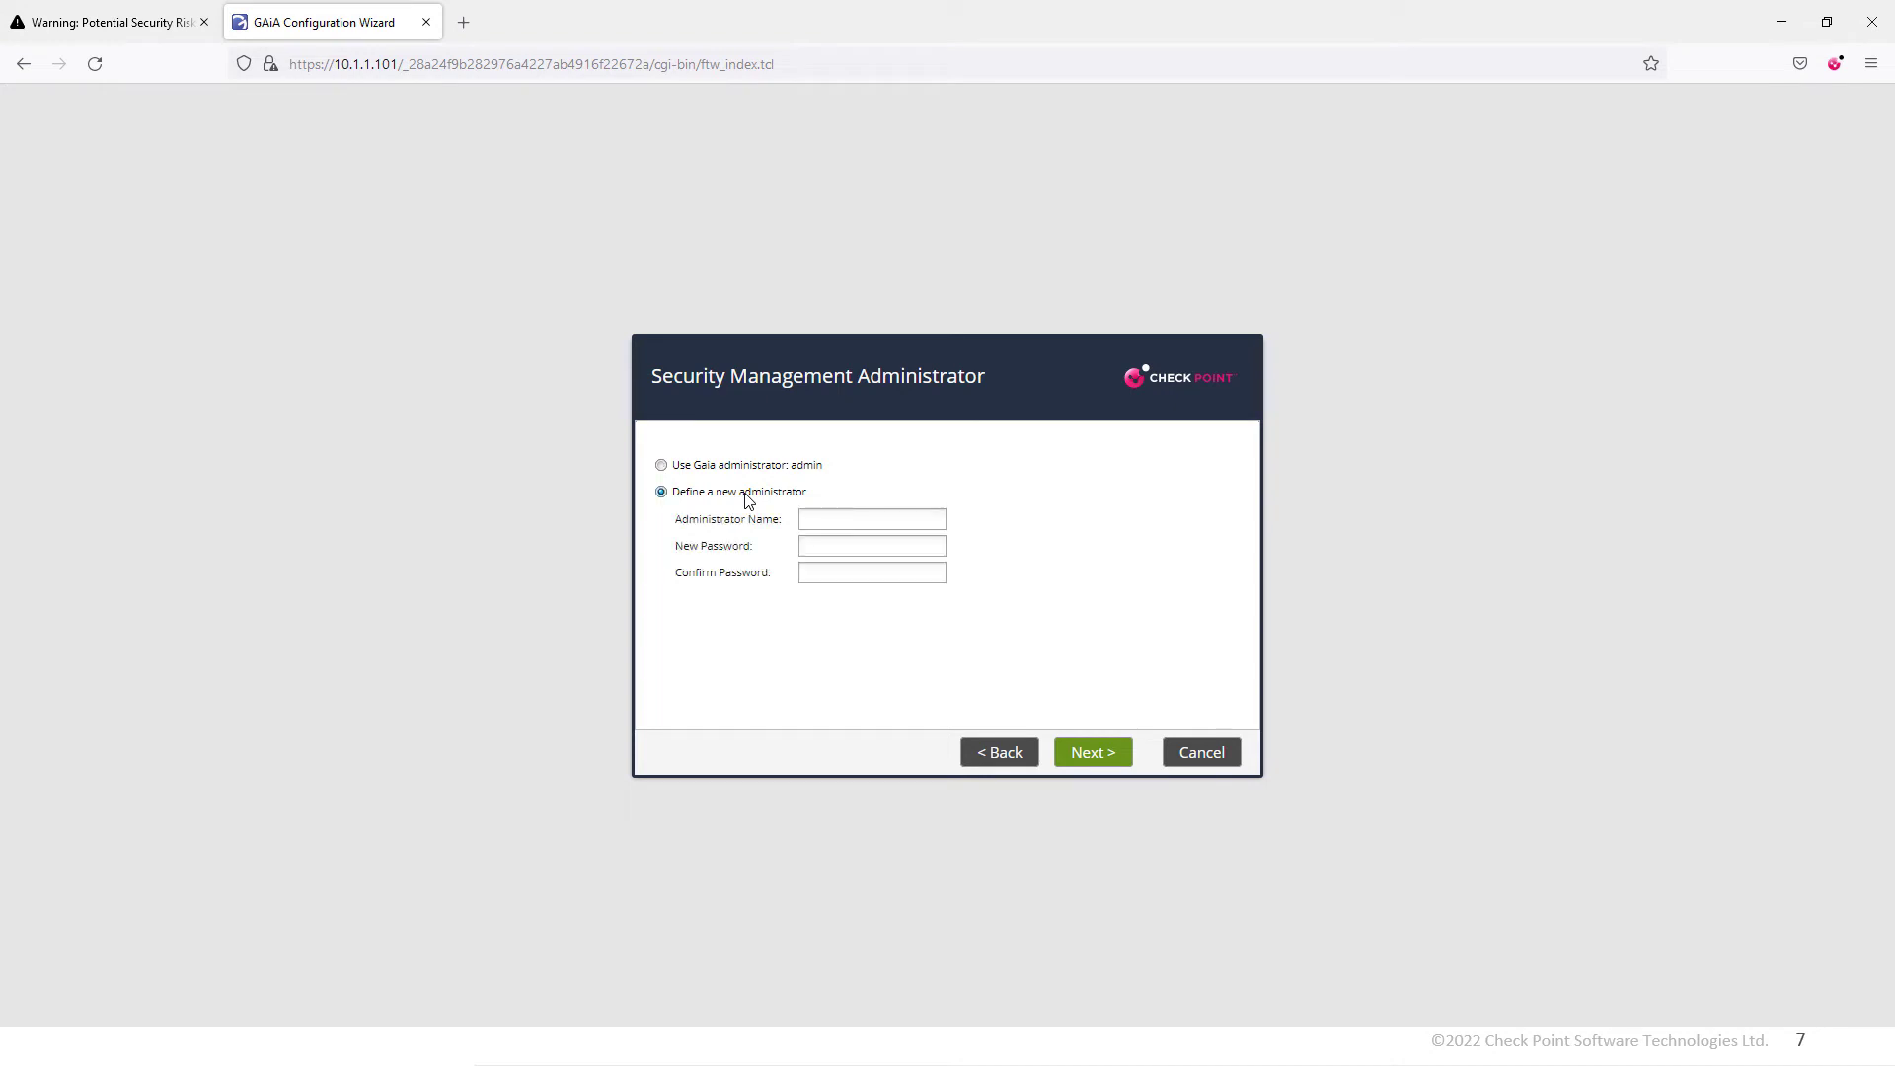
pyautogui.click(812, 525)
pyautogui.write('padmin')
pyautogui.press('Tab')
pyautogui.press('Tab')
pyautogui.click(1107, 761)
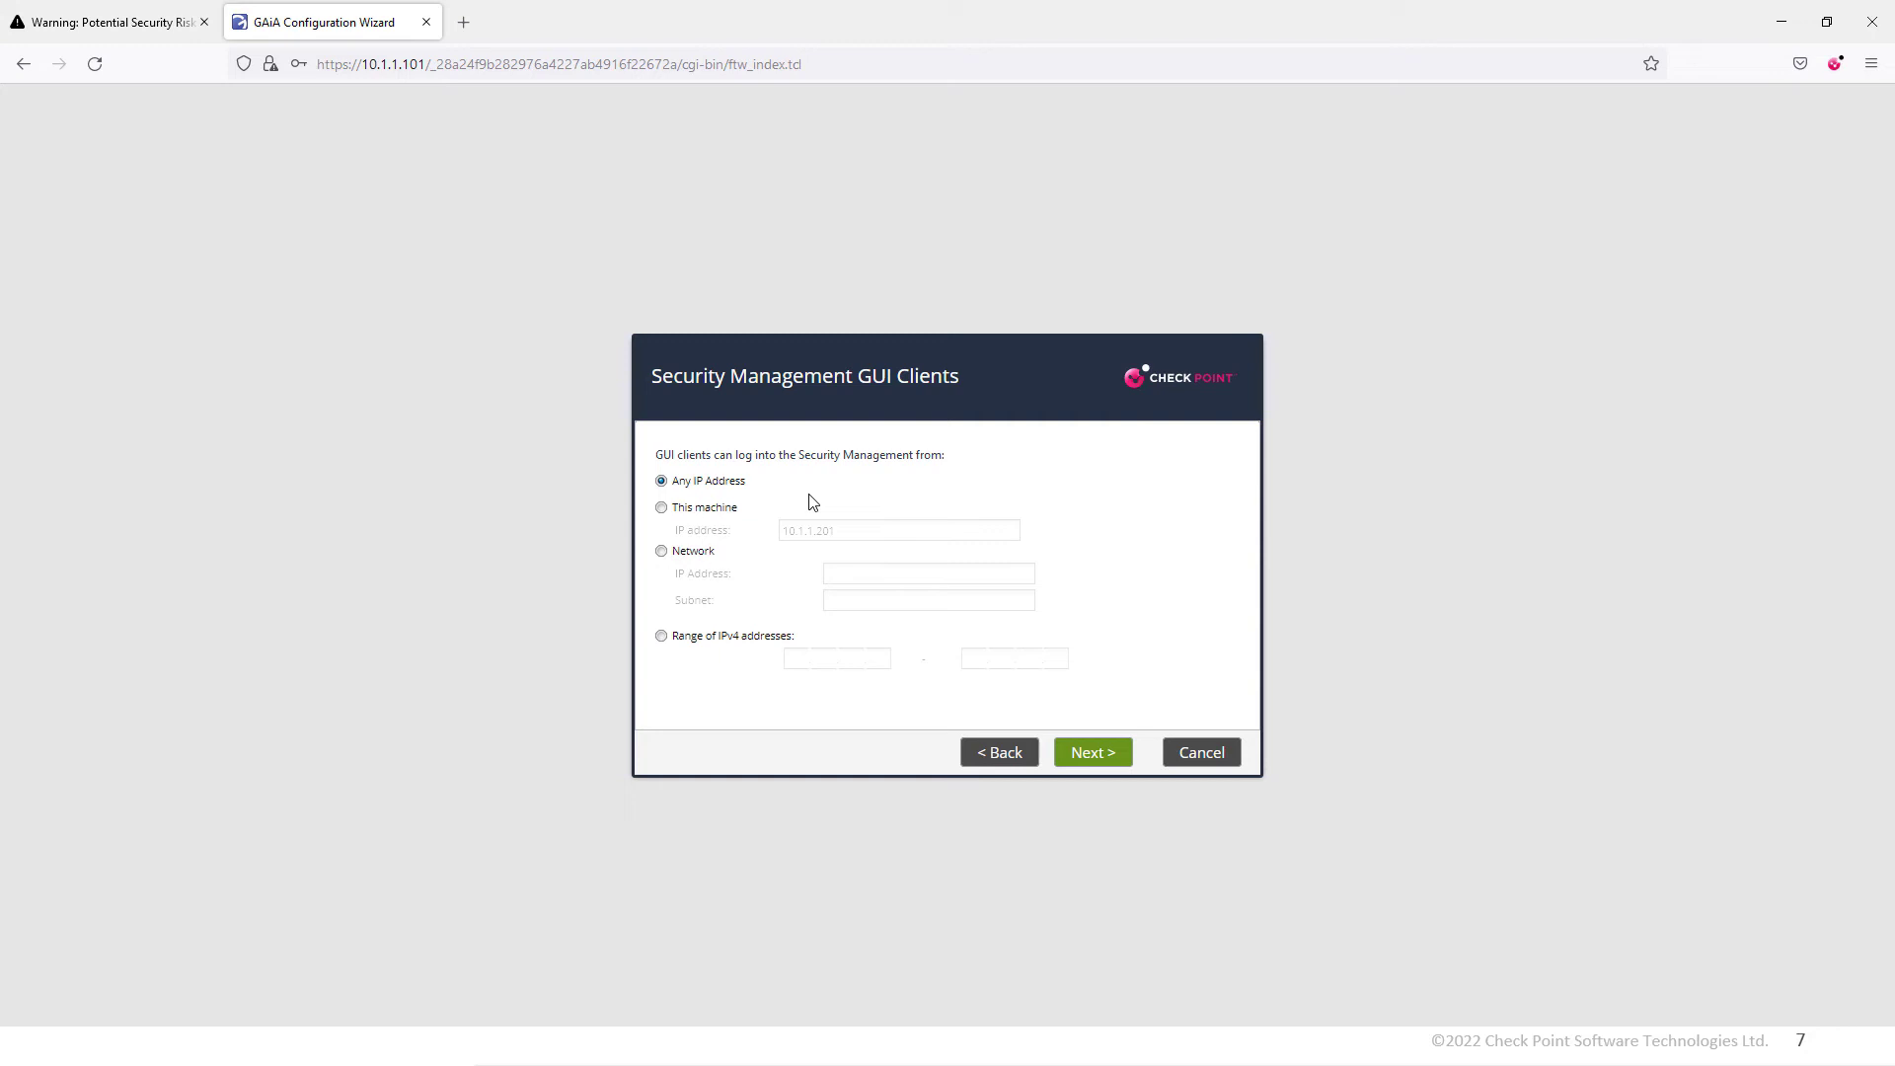
# Allow GUI client logins only from This machine (10.1.1.201)
pyautogui.click(688, 507)
pyautogui.click(692, 551)
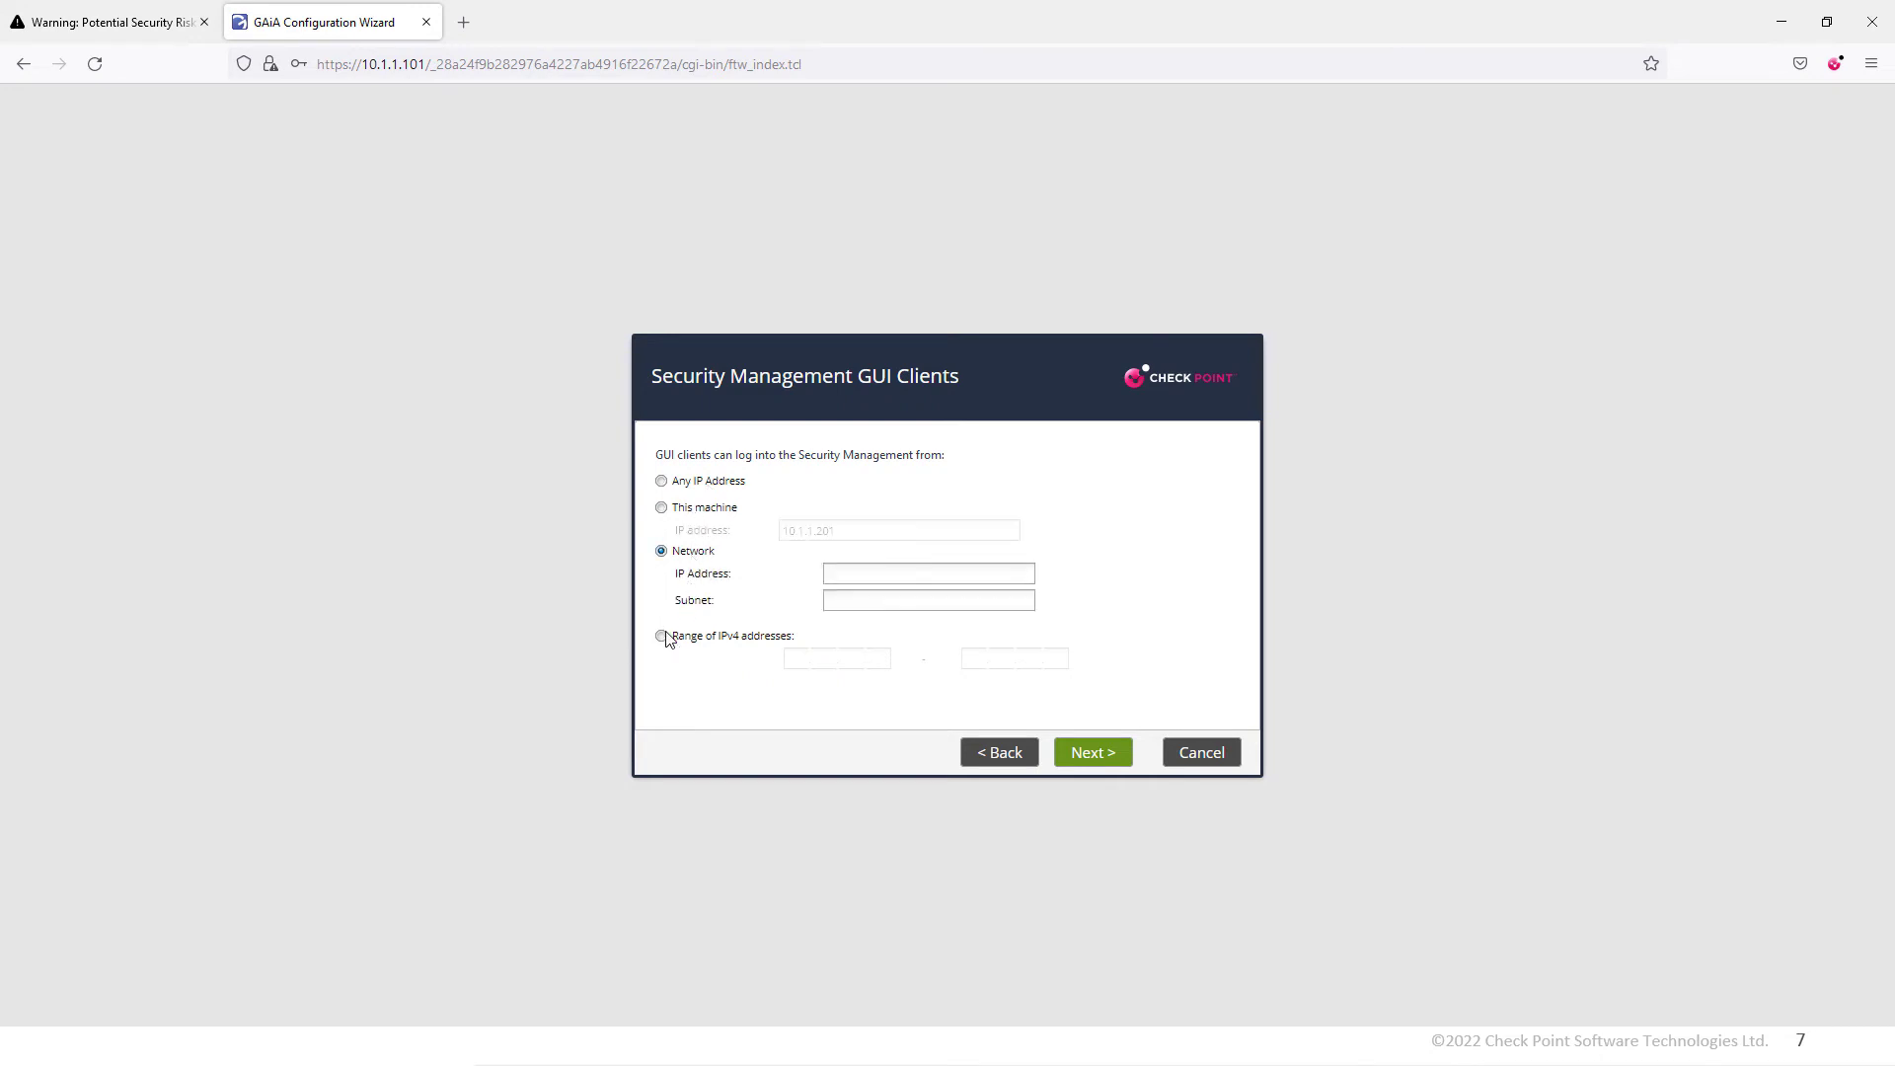
pyautogui.click(685, 506)
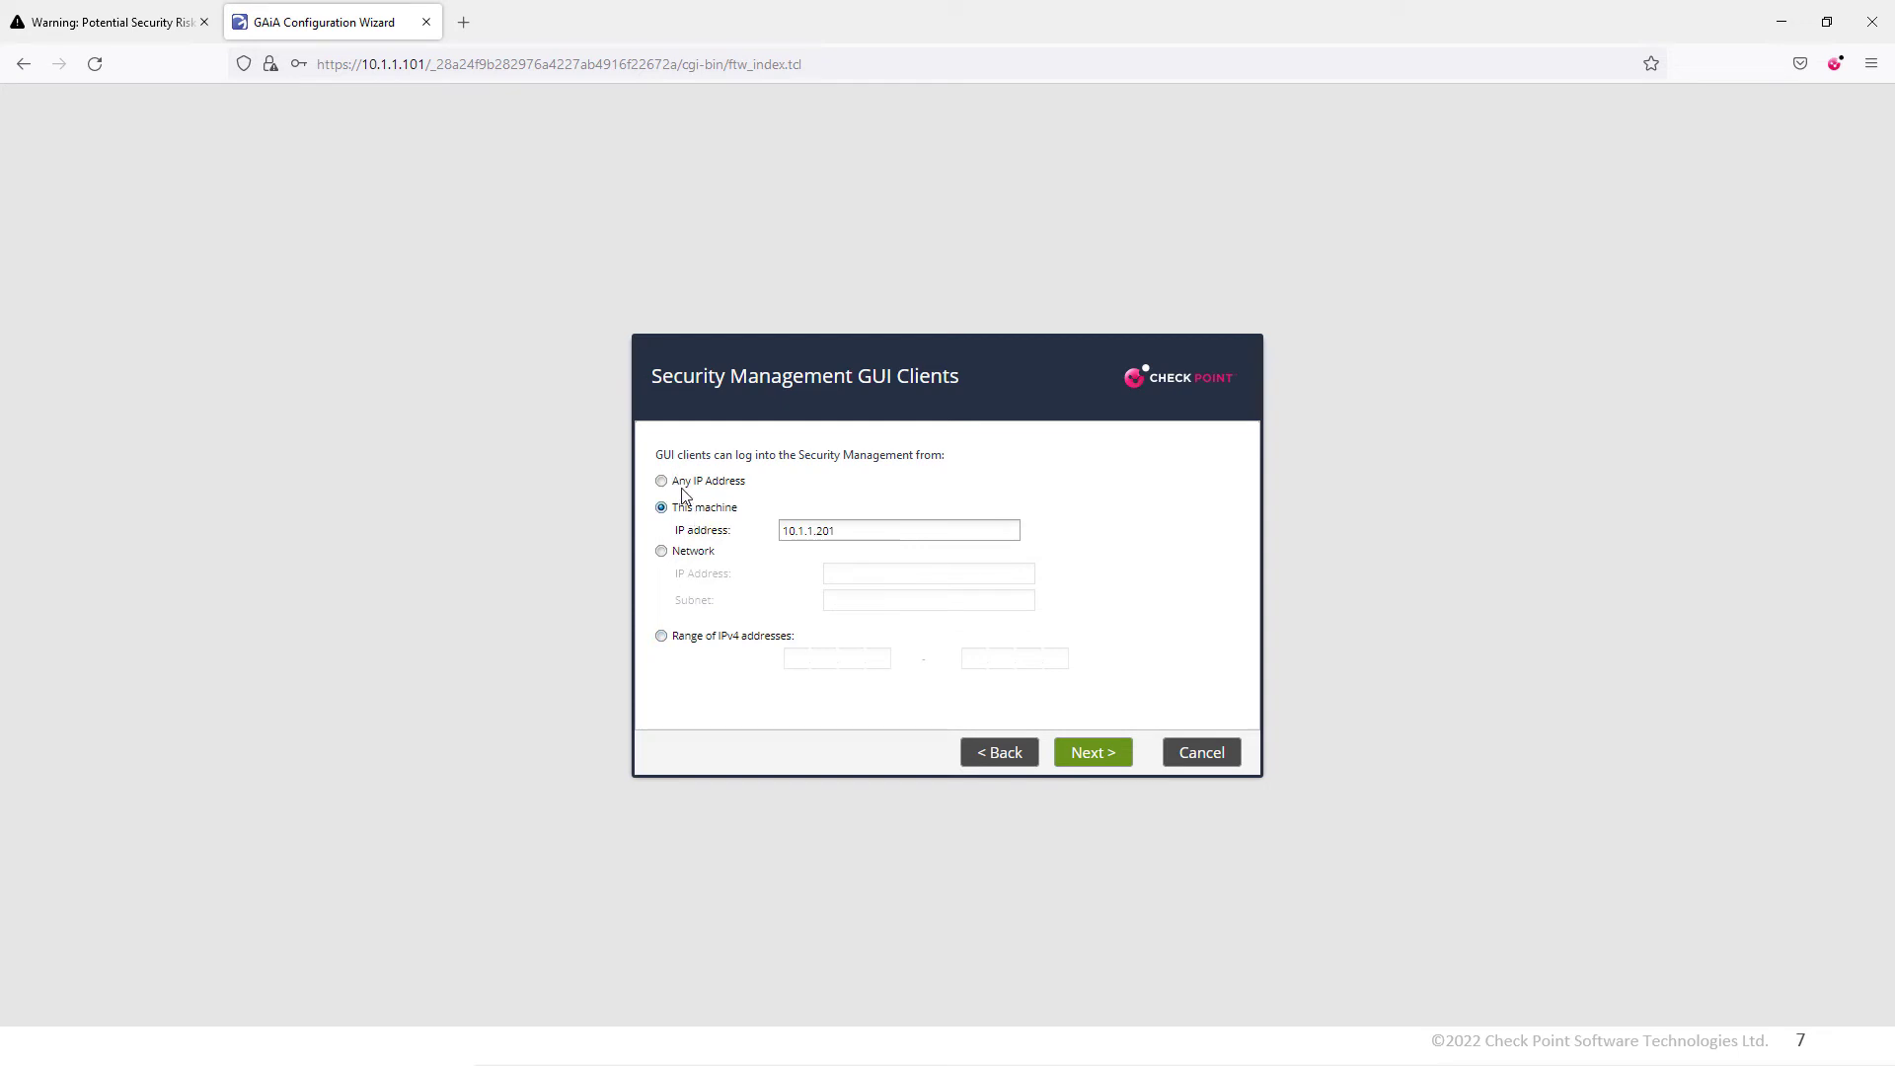
# Finish the wizard, confirm starting configuration, and switch to the 10.1.1.4 gateway tab
pyautogui.click(682, 486)
pyautogui.click(1094, 752)
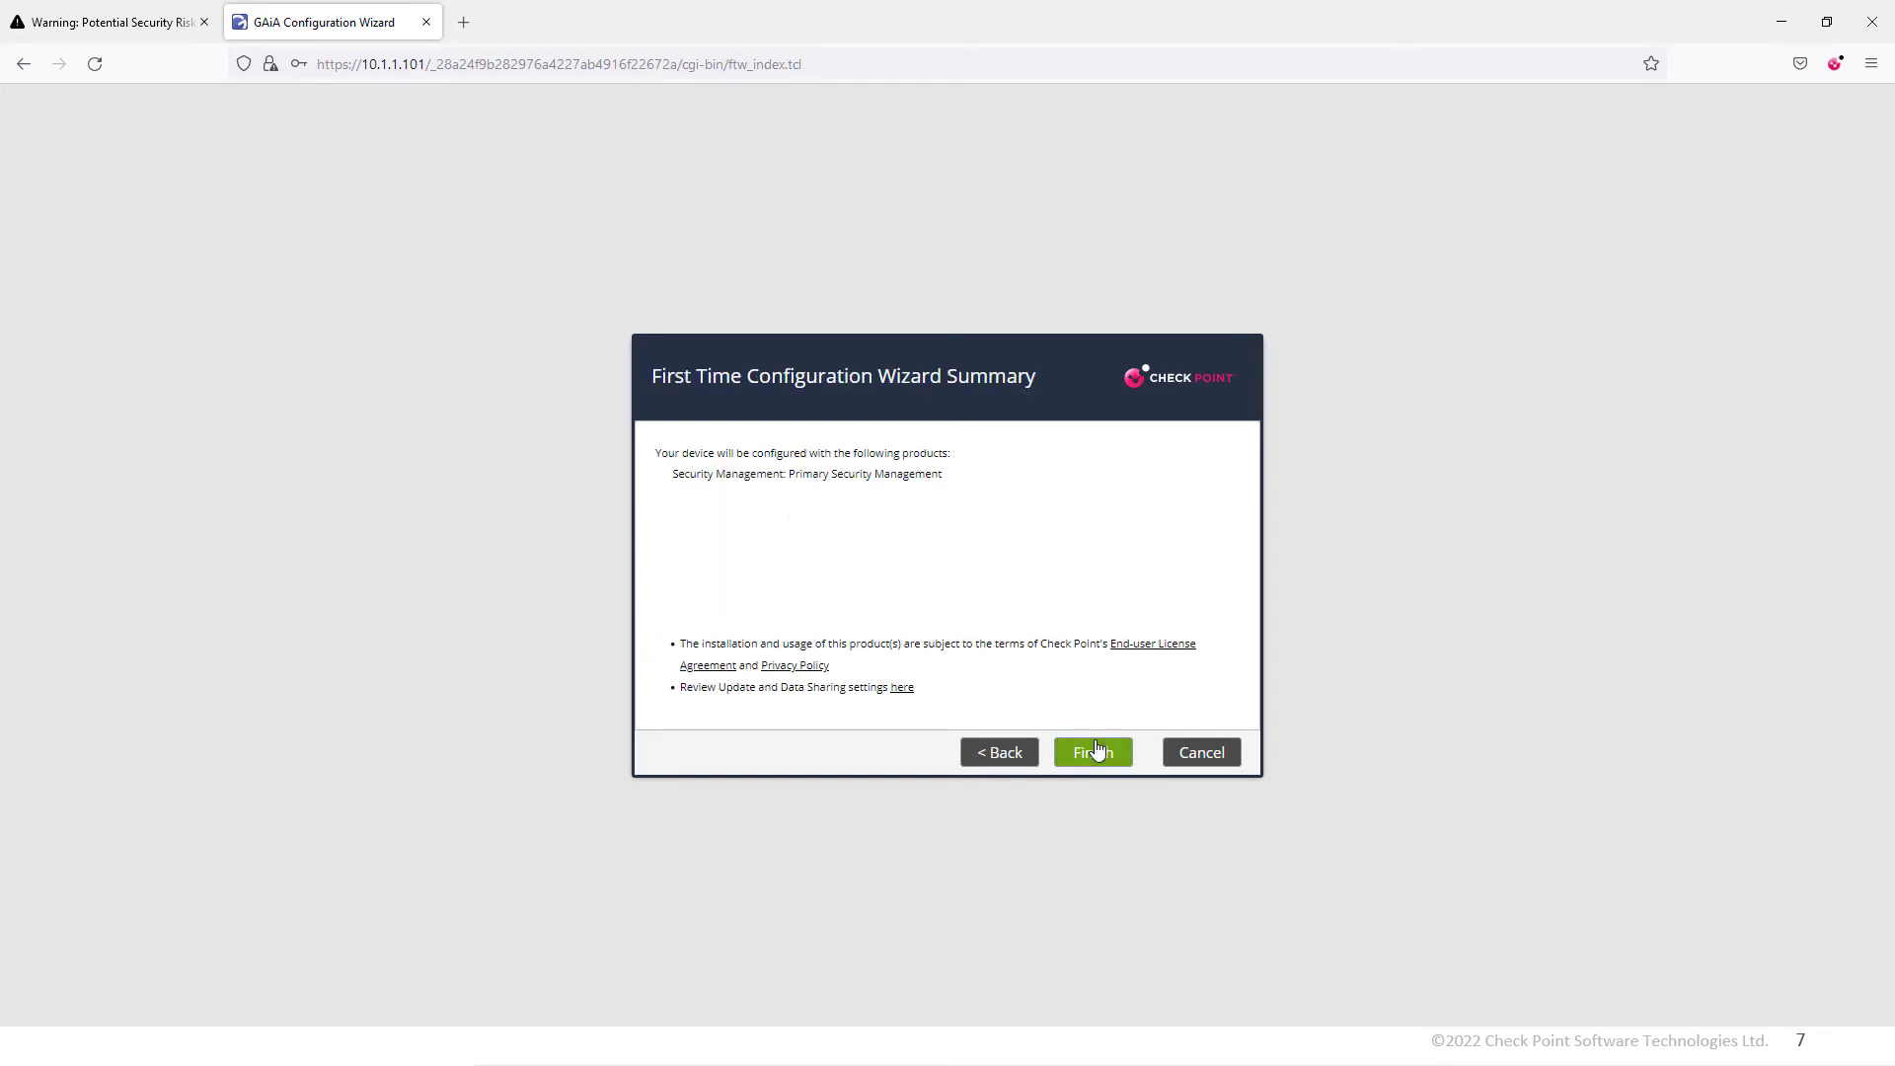
pyautogui.click(1096, 749)
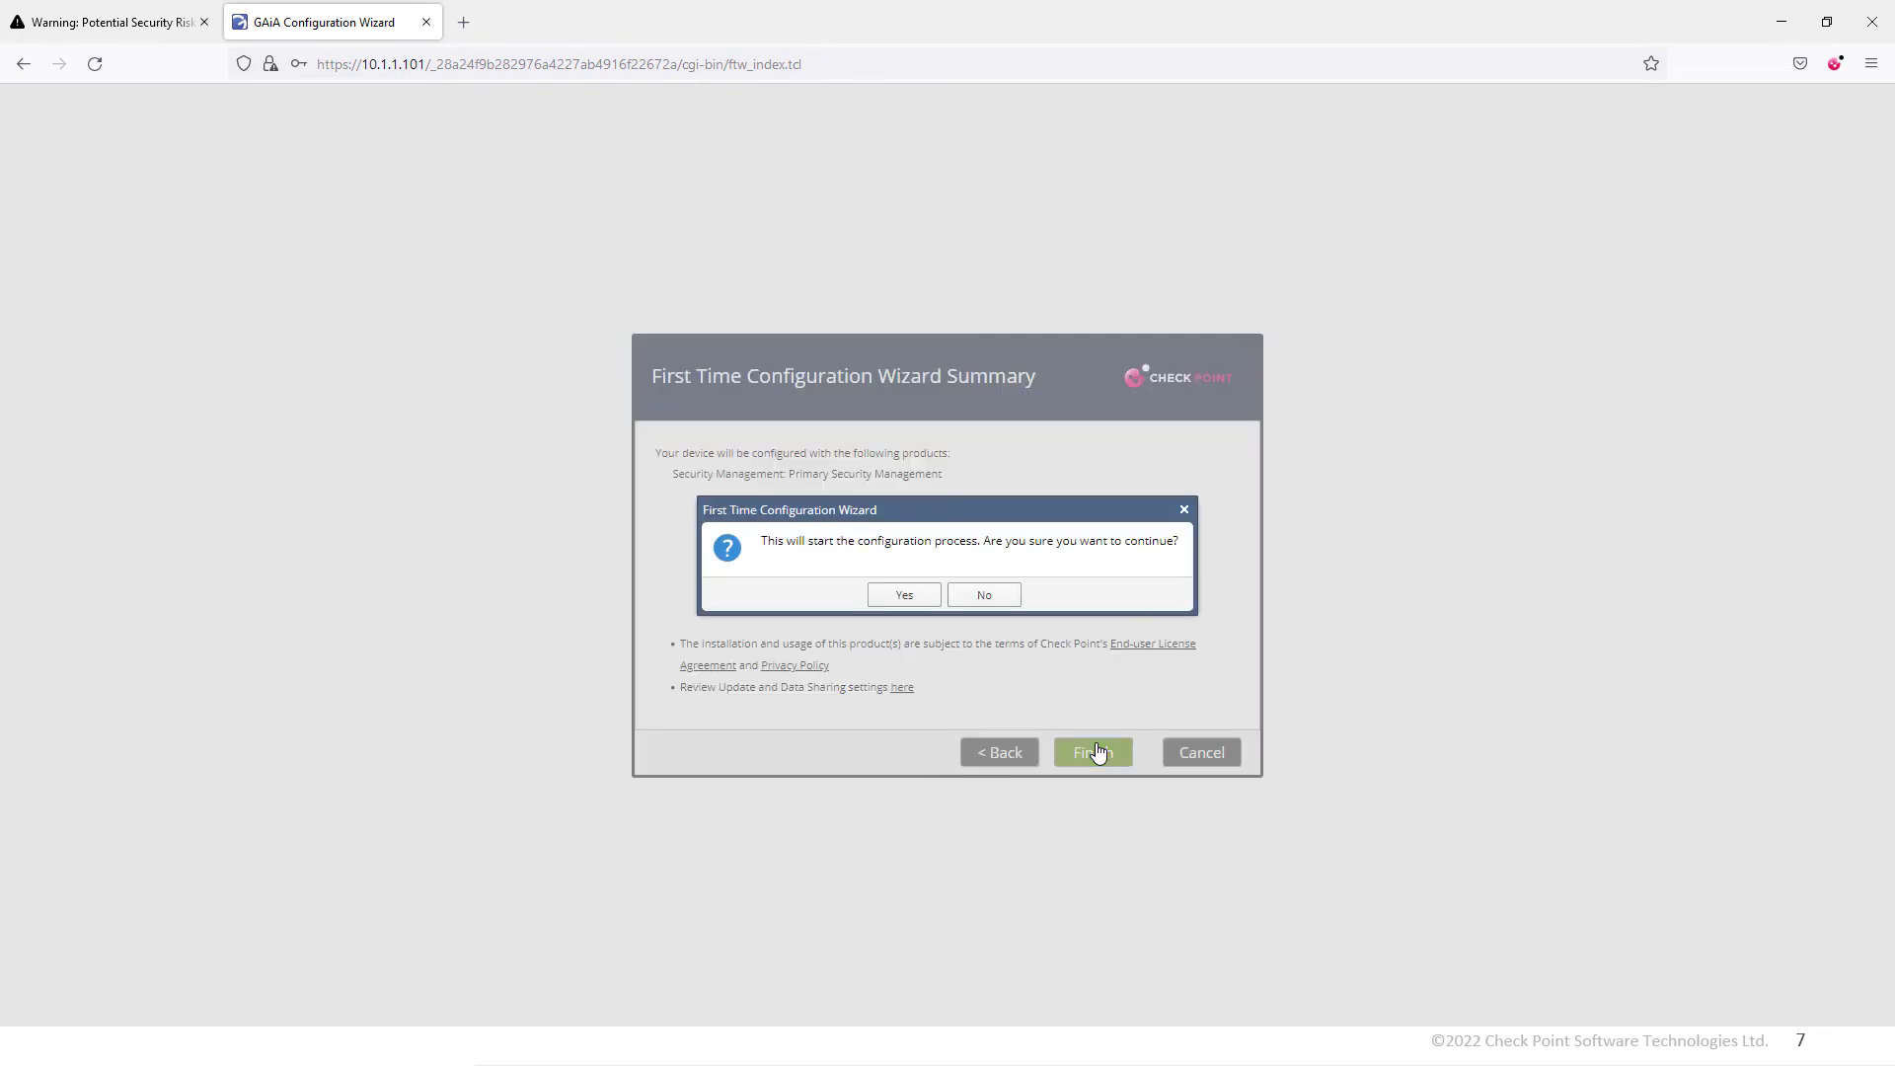
pyautogui.click(919, 600)
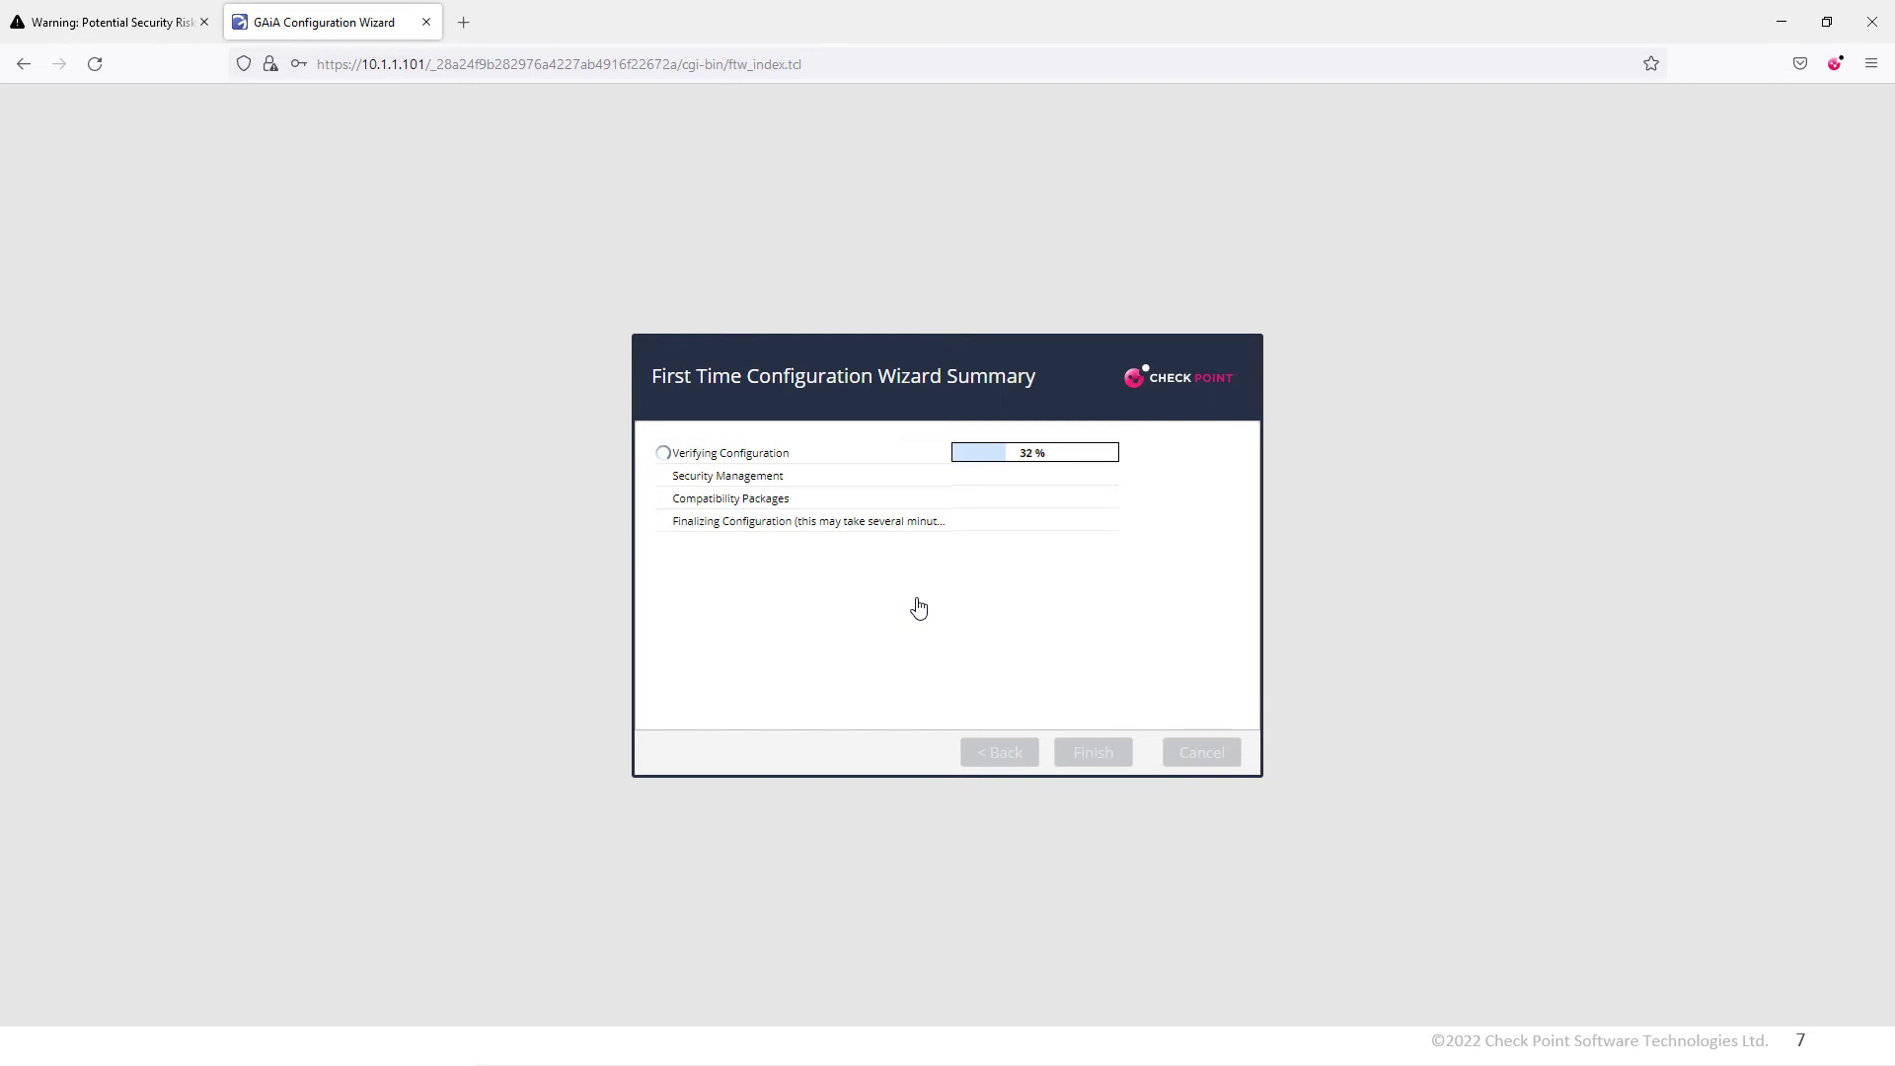
pyautogui.click(161, 21)
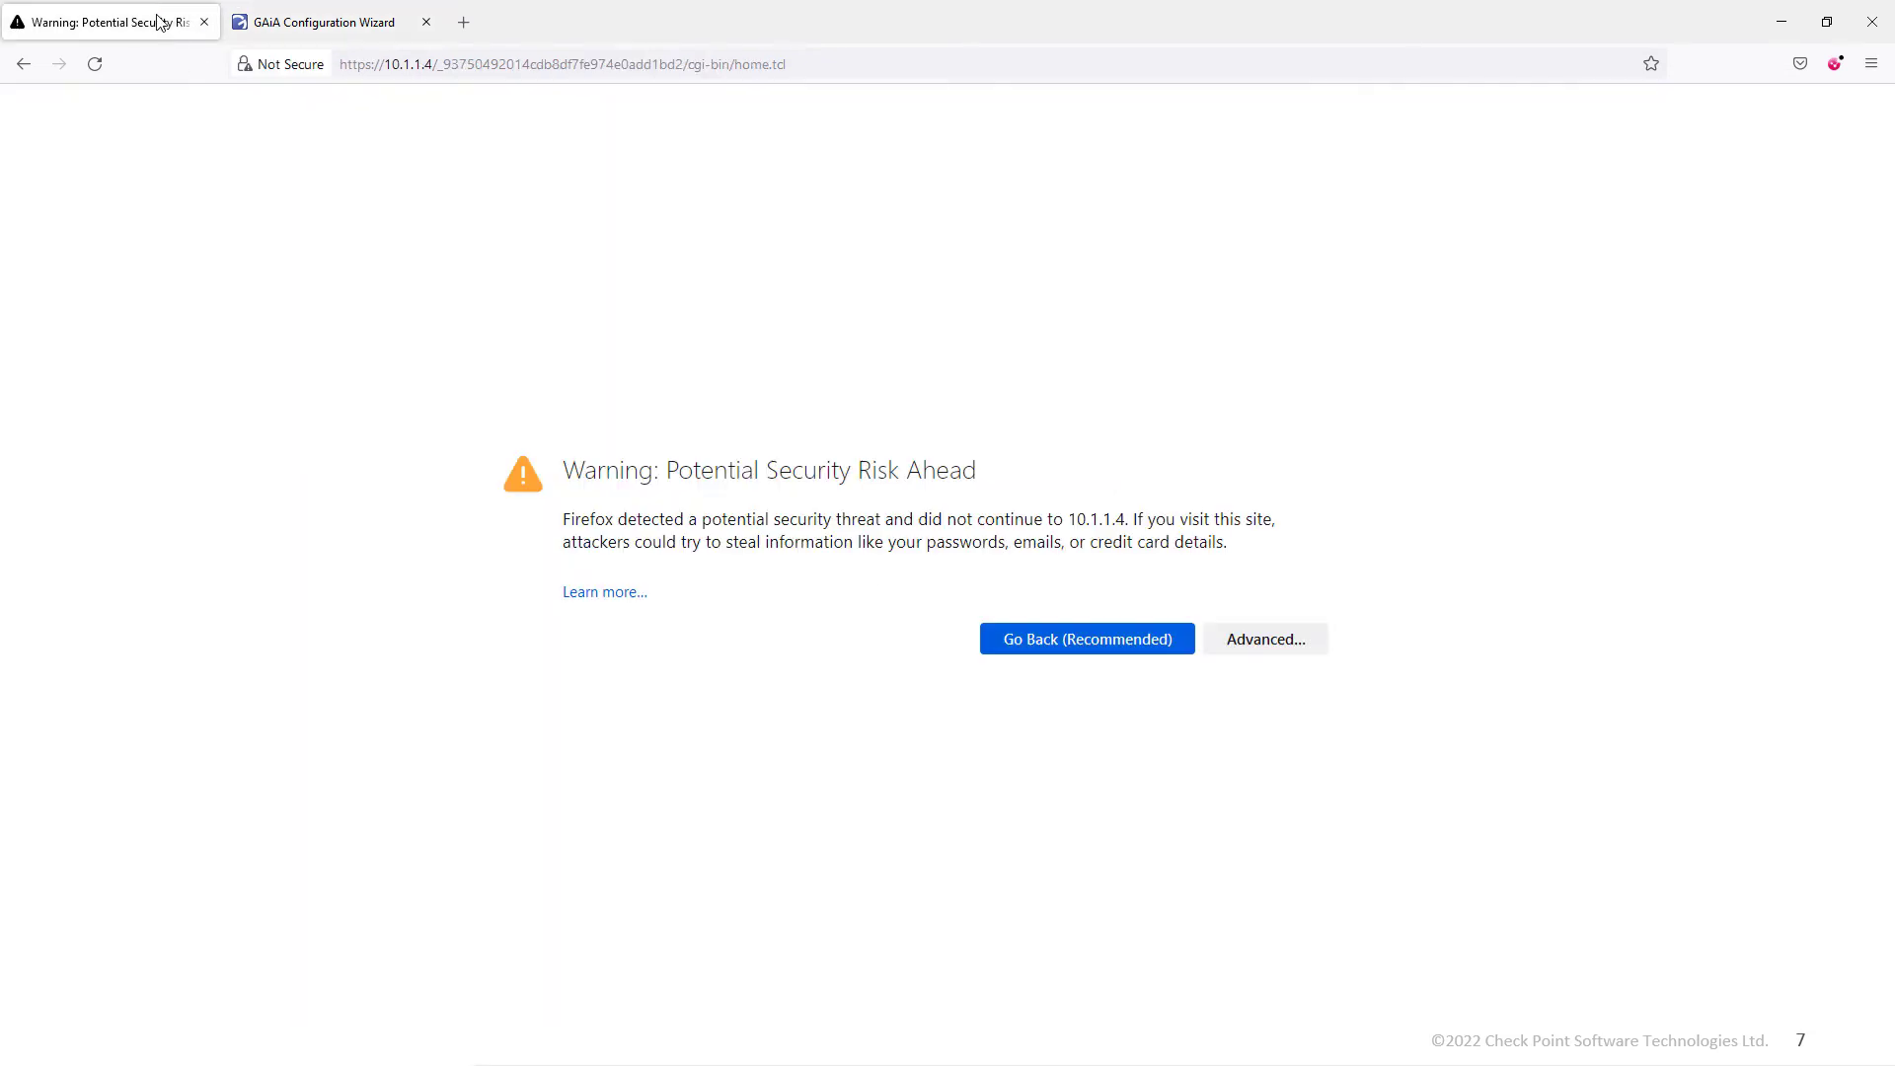
# Accept the 10.1.1.4 certificate risk and log in with the pre-filled admin credentials
pyautogui.click(1268, 652)
pyautogui.click(1255, 964)
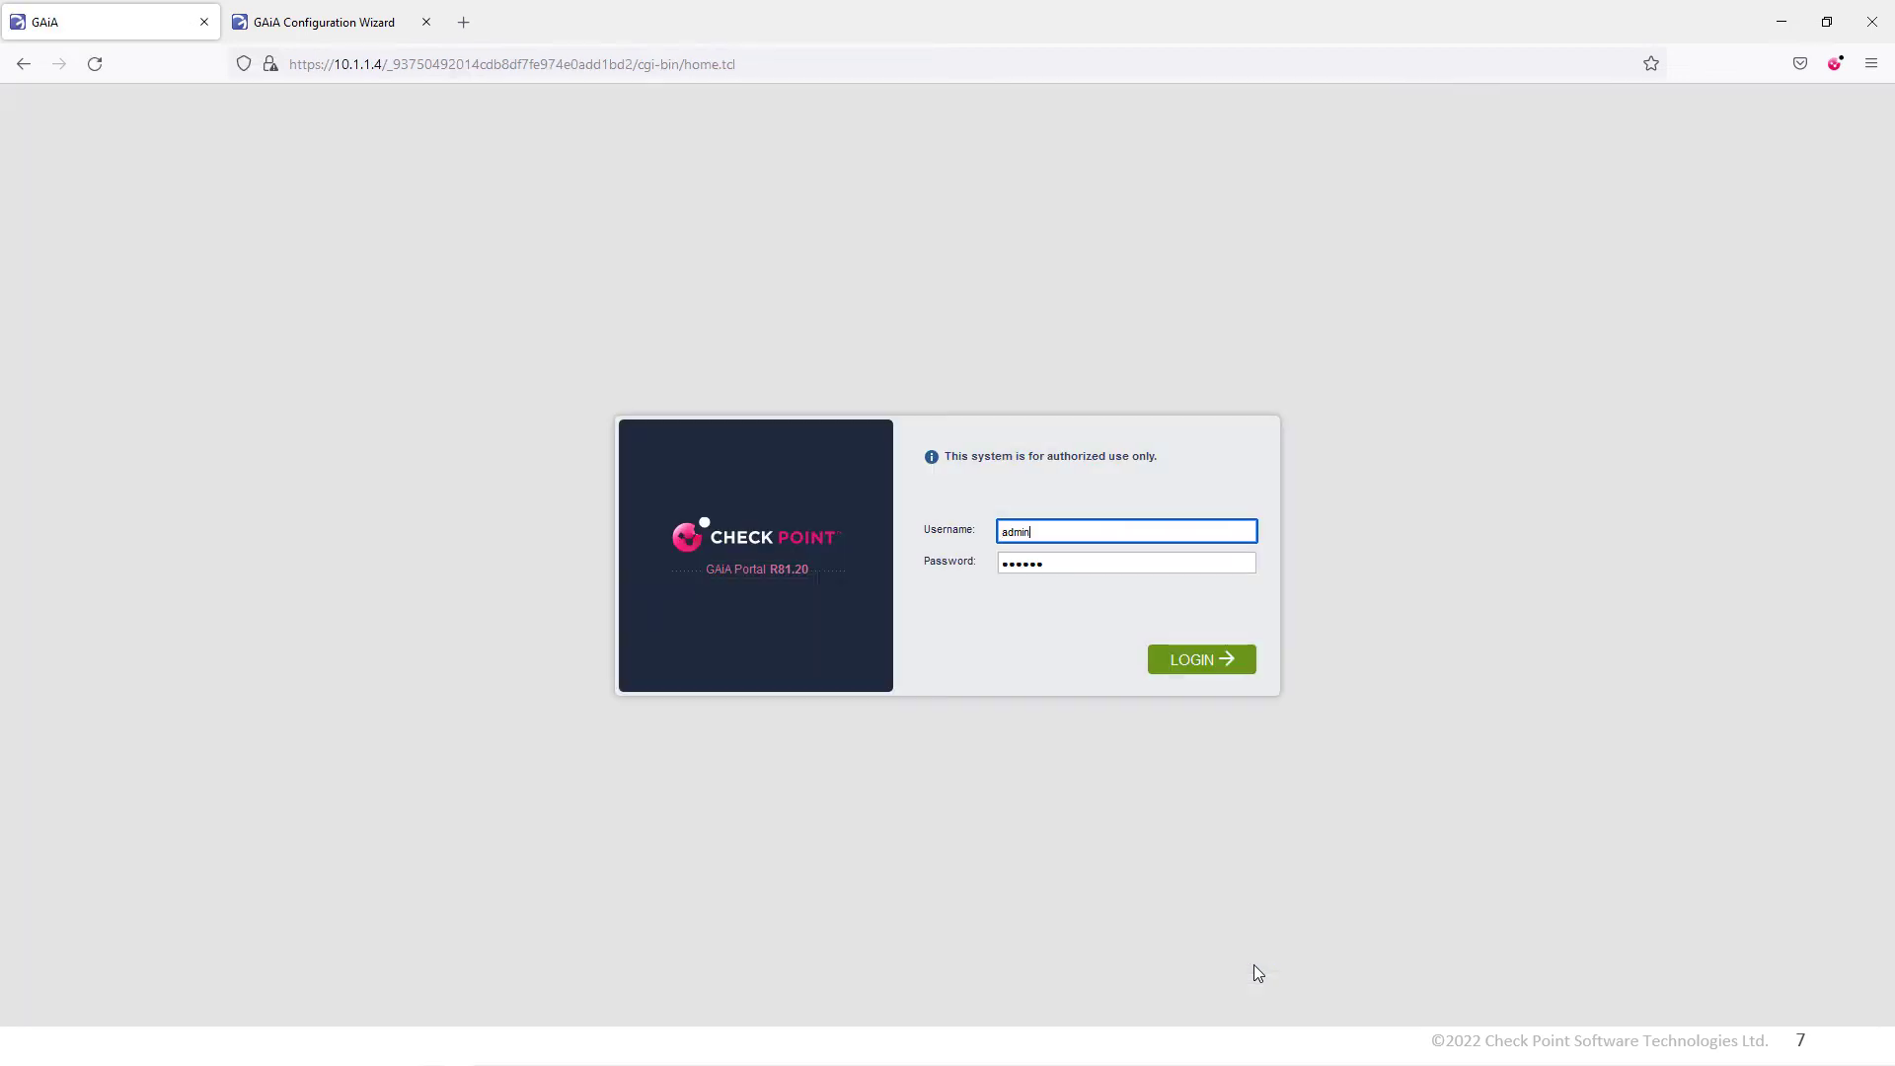
pyautogui.click(1172, 667)
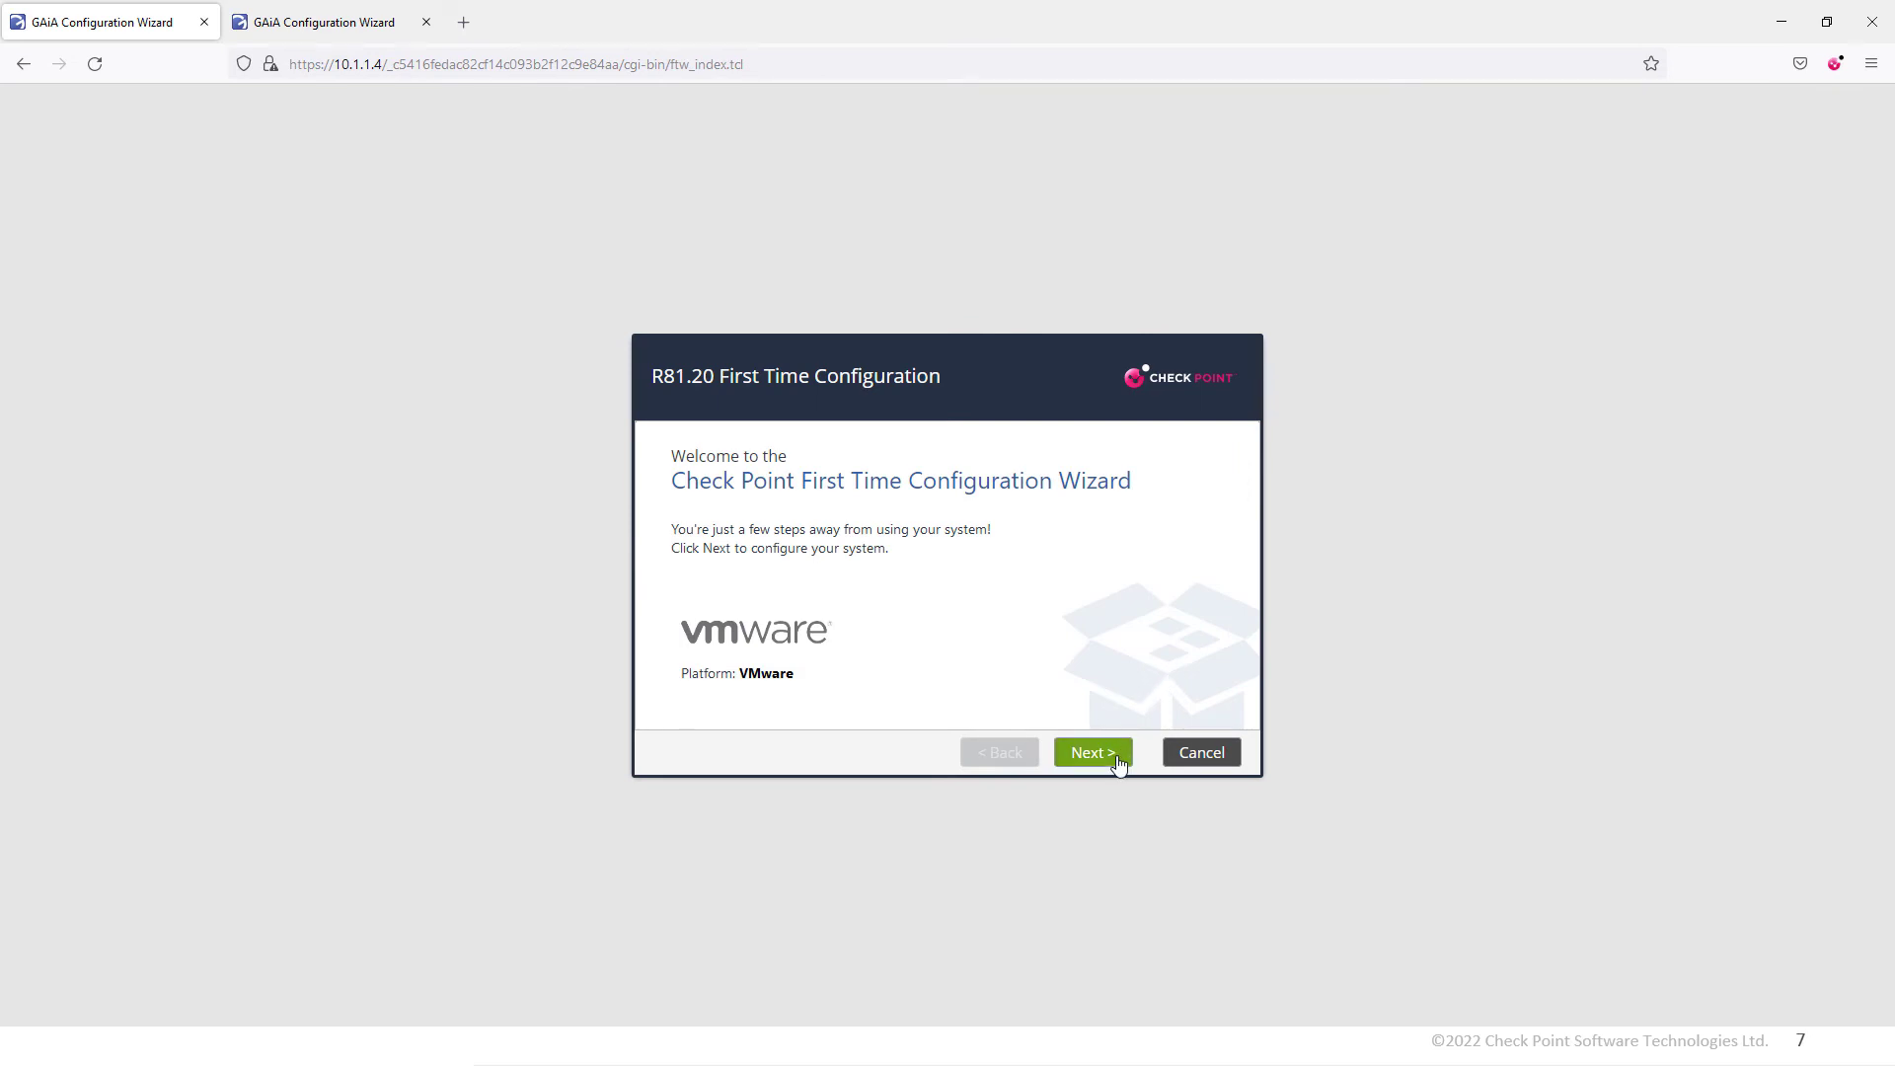
# Accept the gateway's default deployment, management and internet connection, and device information with host A-GW
pyautogui.click(1118, 763)
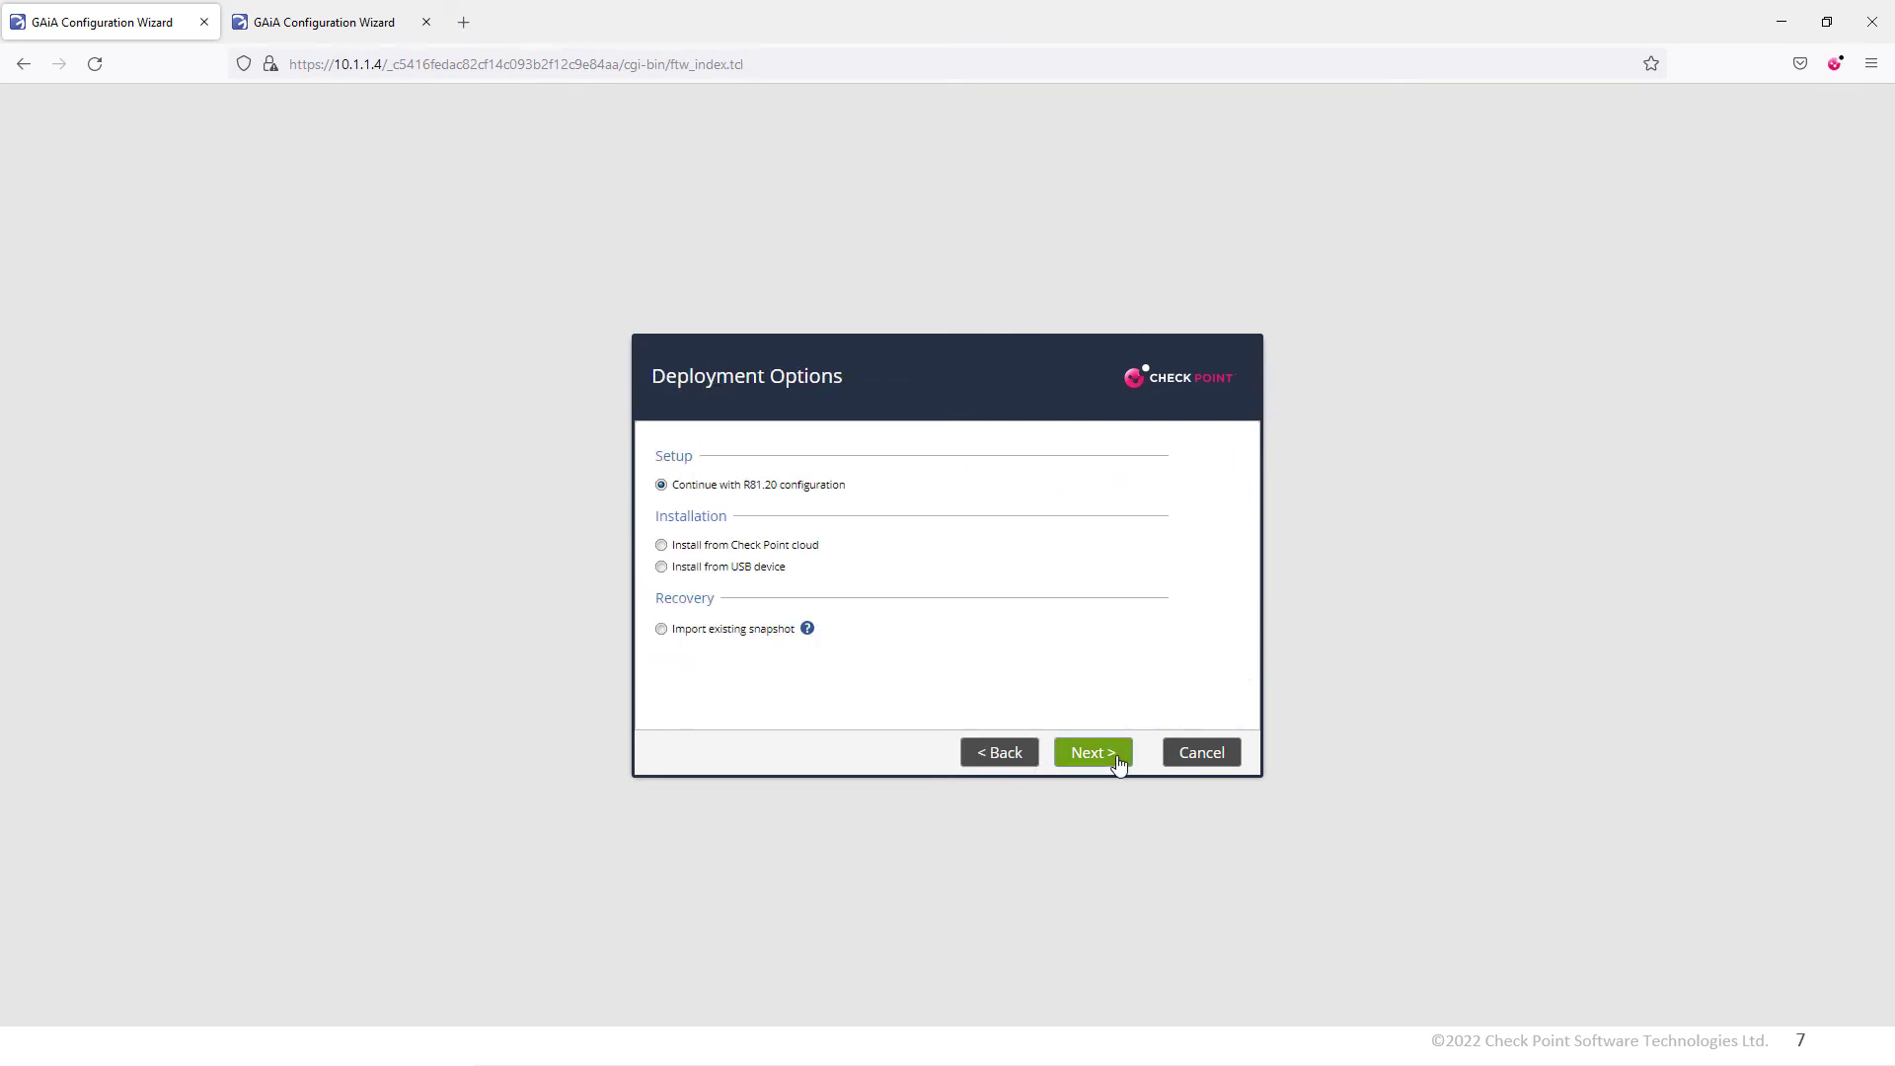
pyautogui.click(1118, 762)
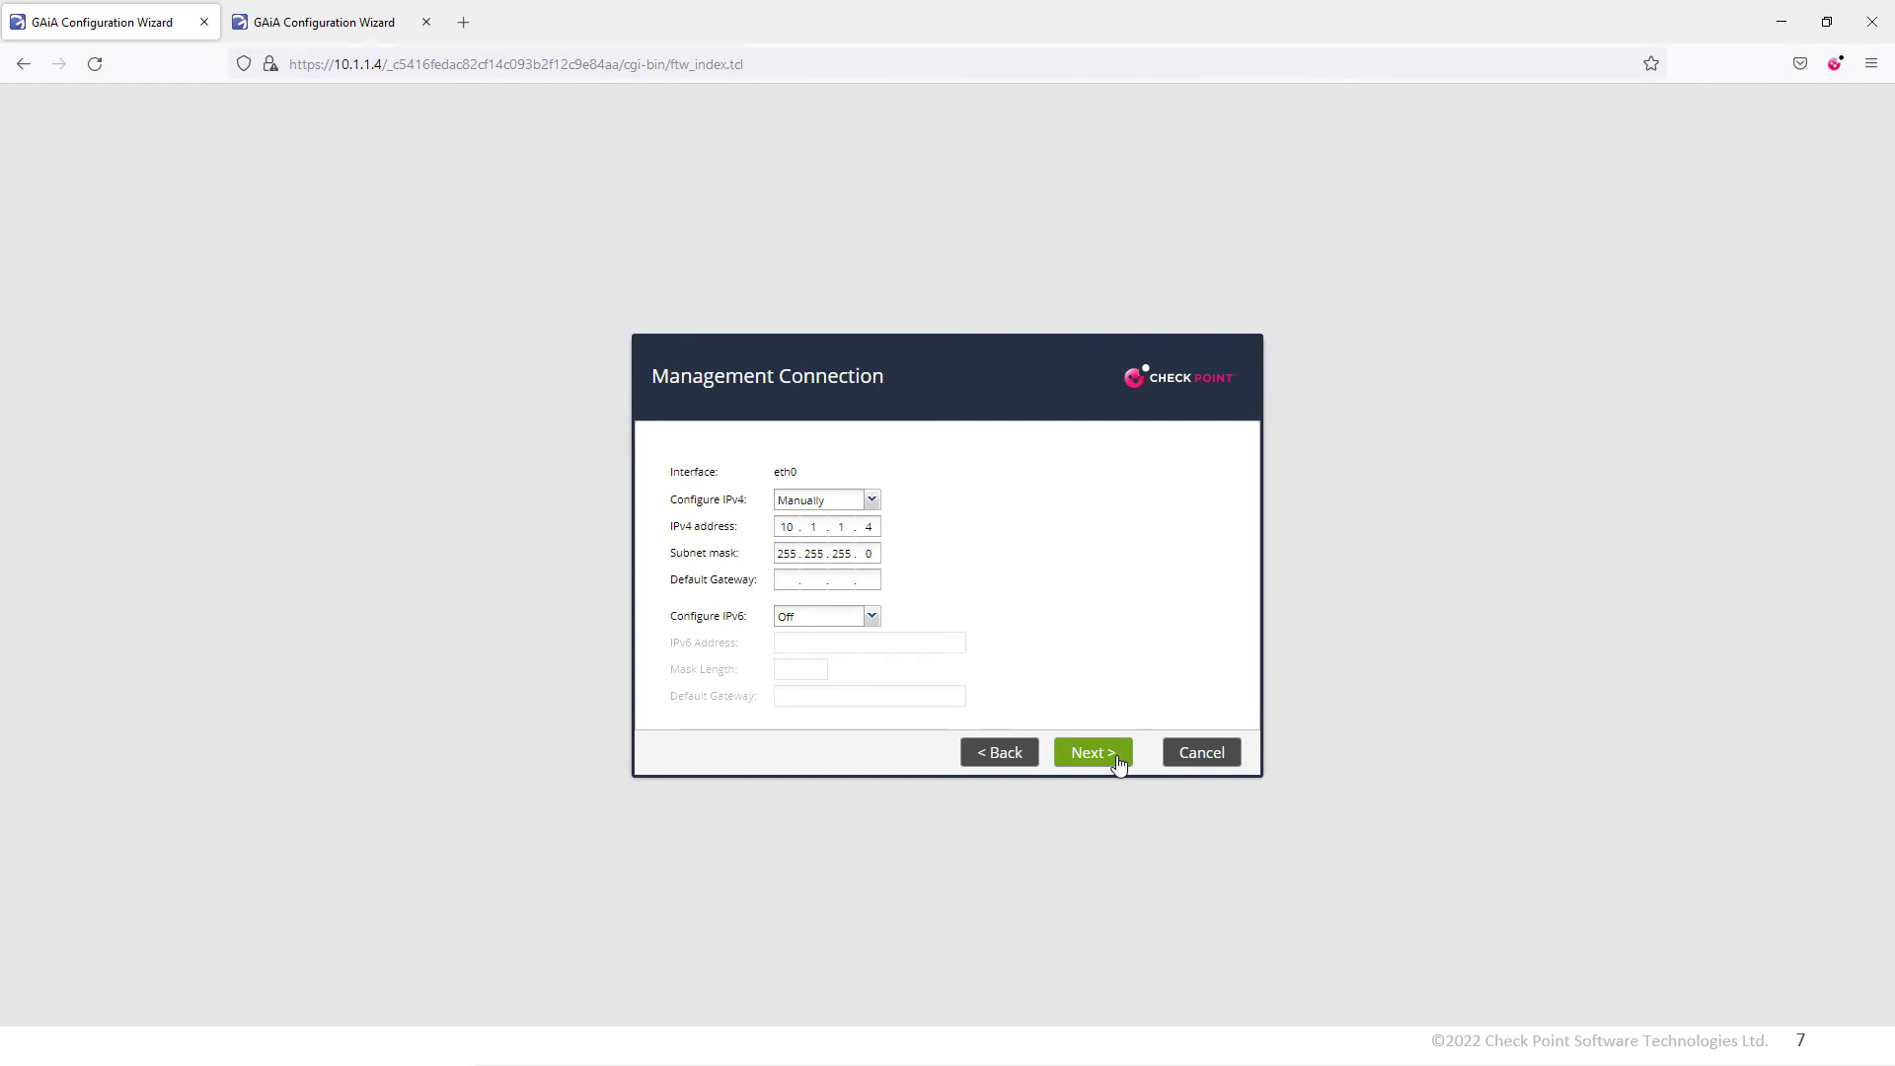
pyautogui.click(1119, 763)
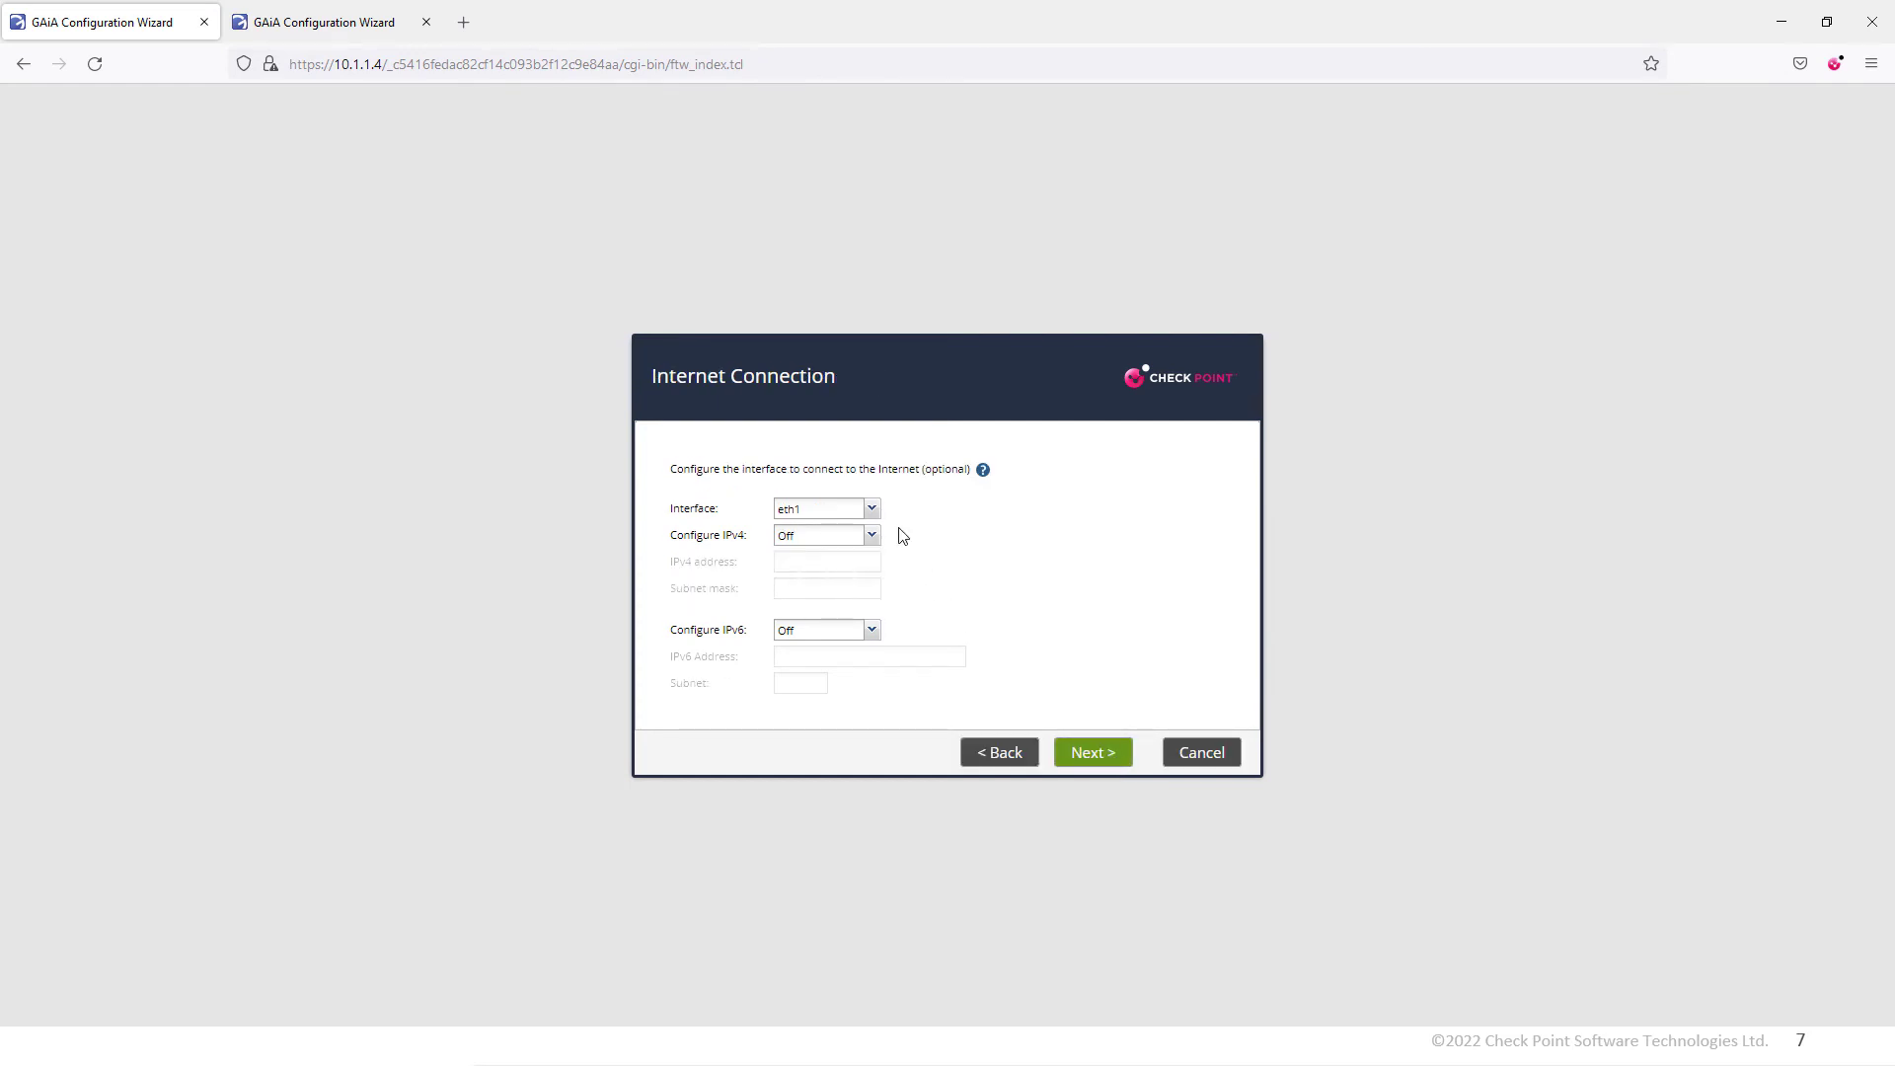
pyautogui.moveTo(981, 469)
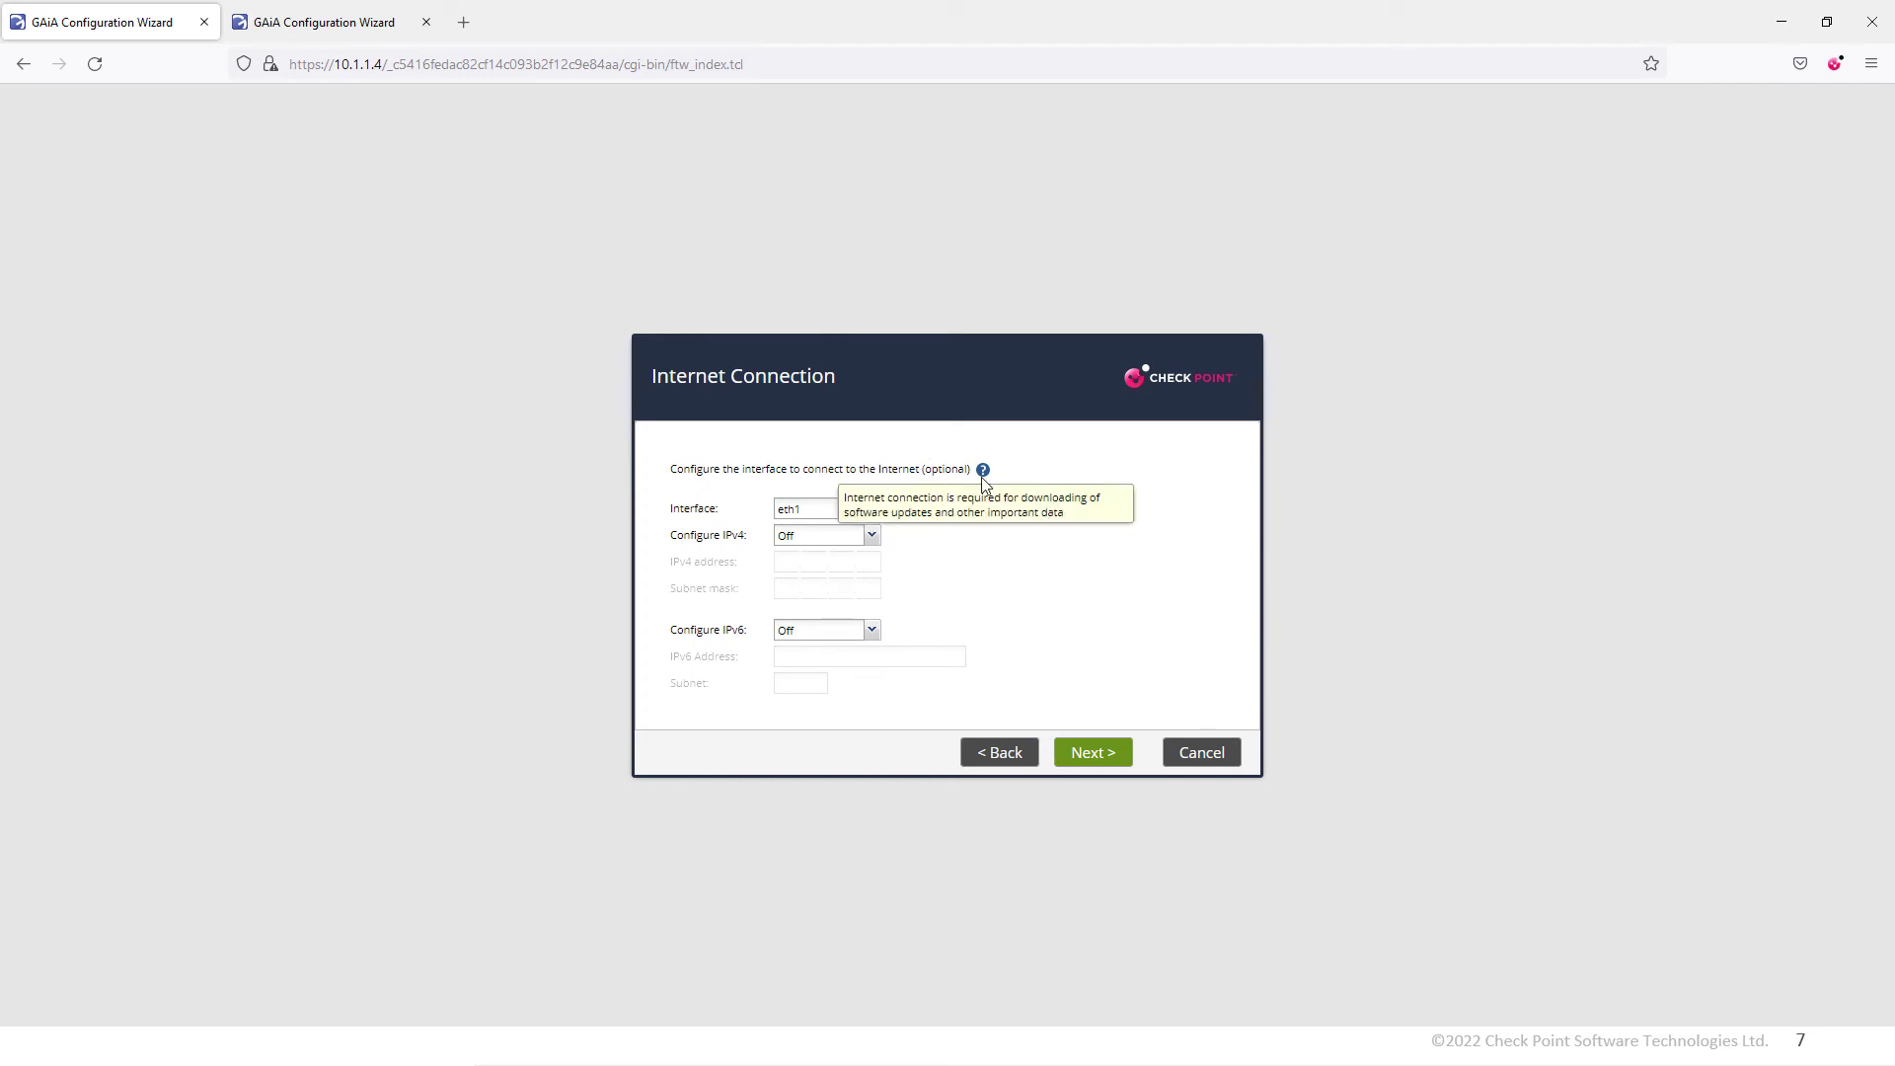
pyautogui.click(1088, 757)
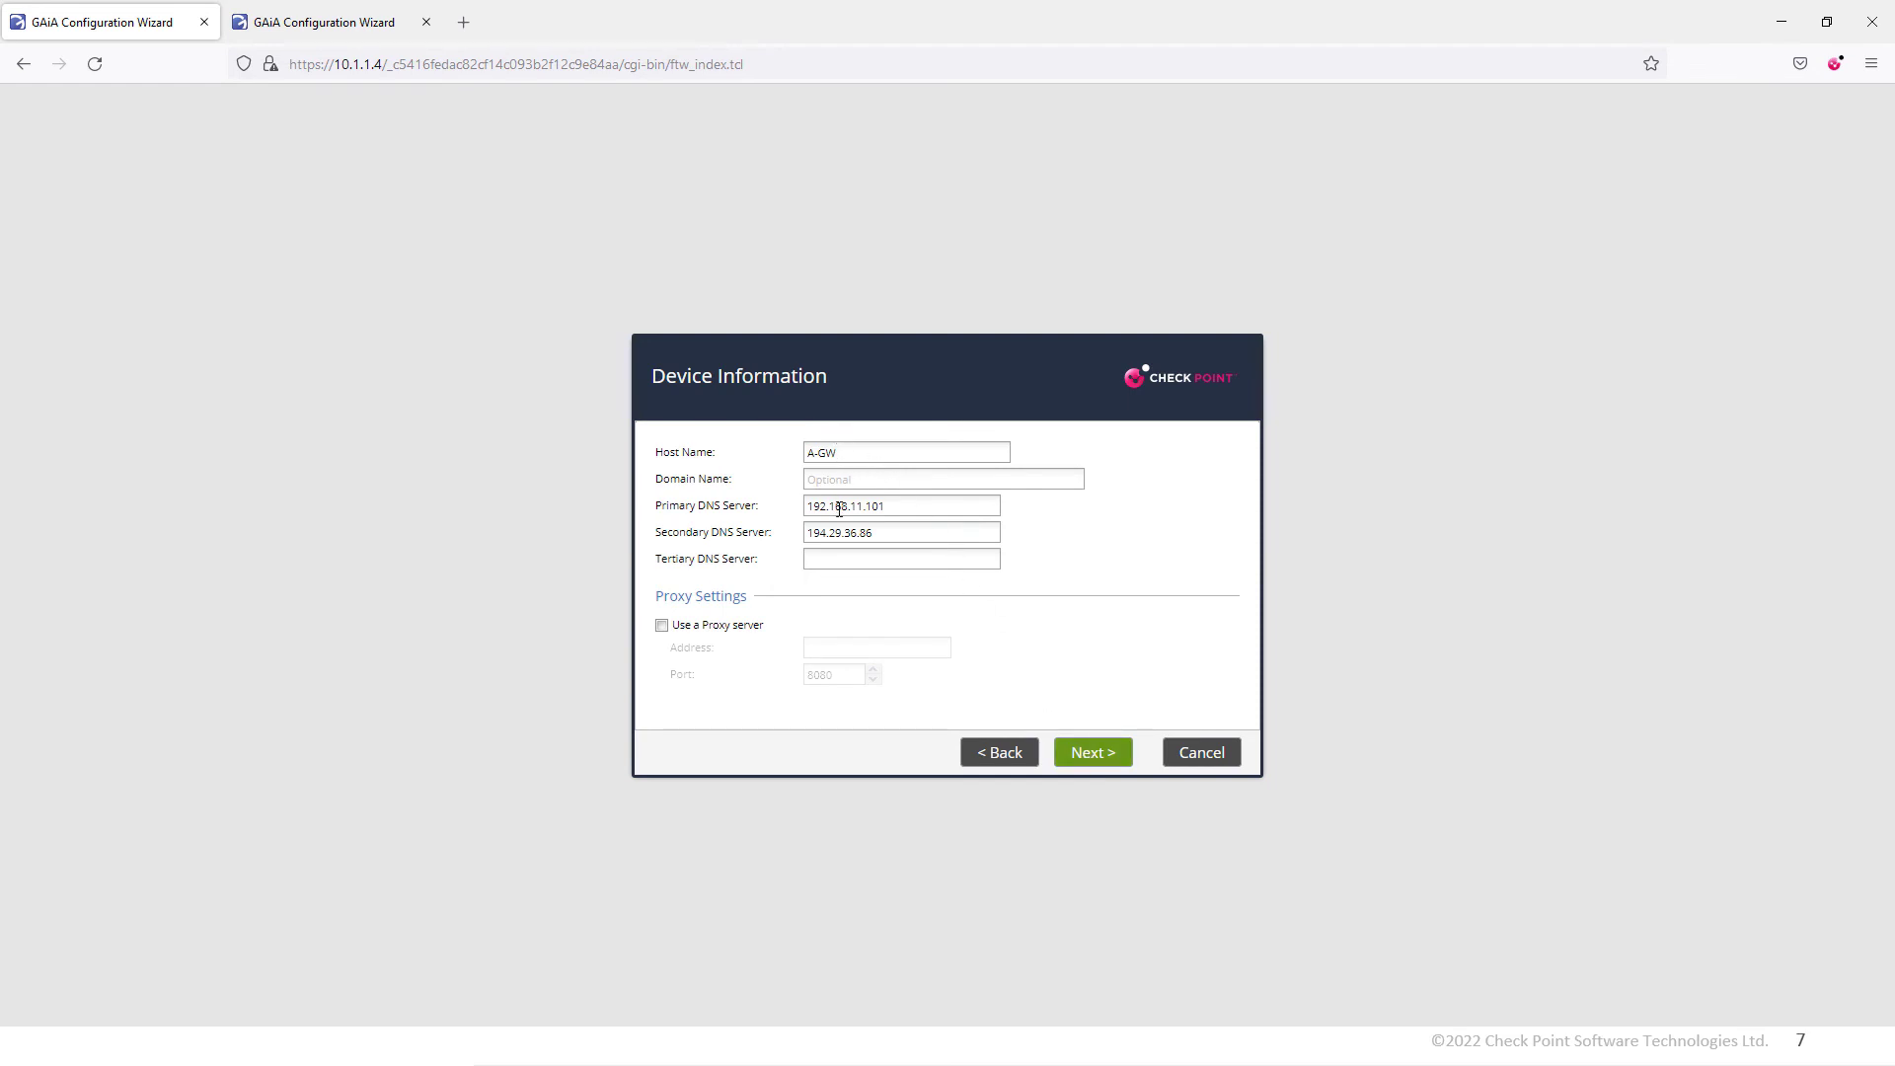
pyautogui.click(1076, 759)
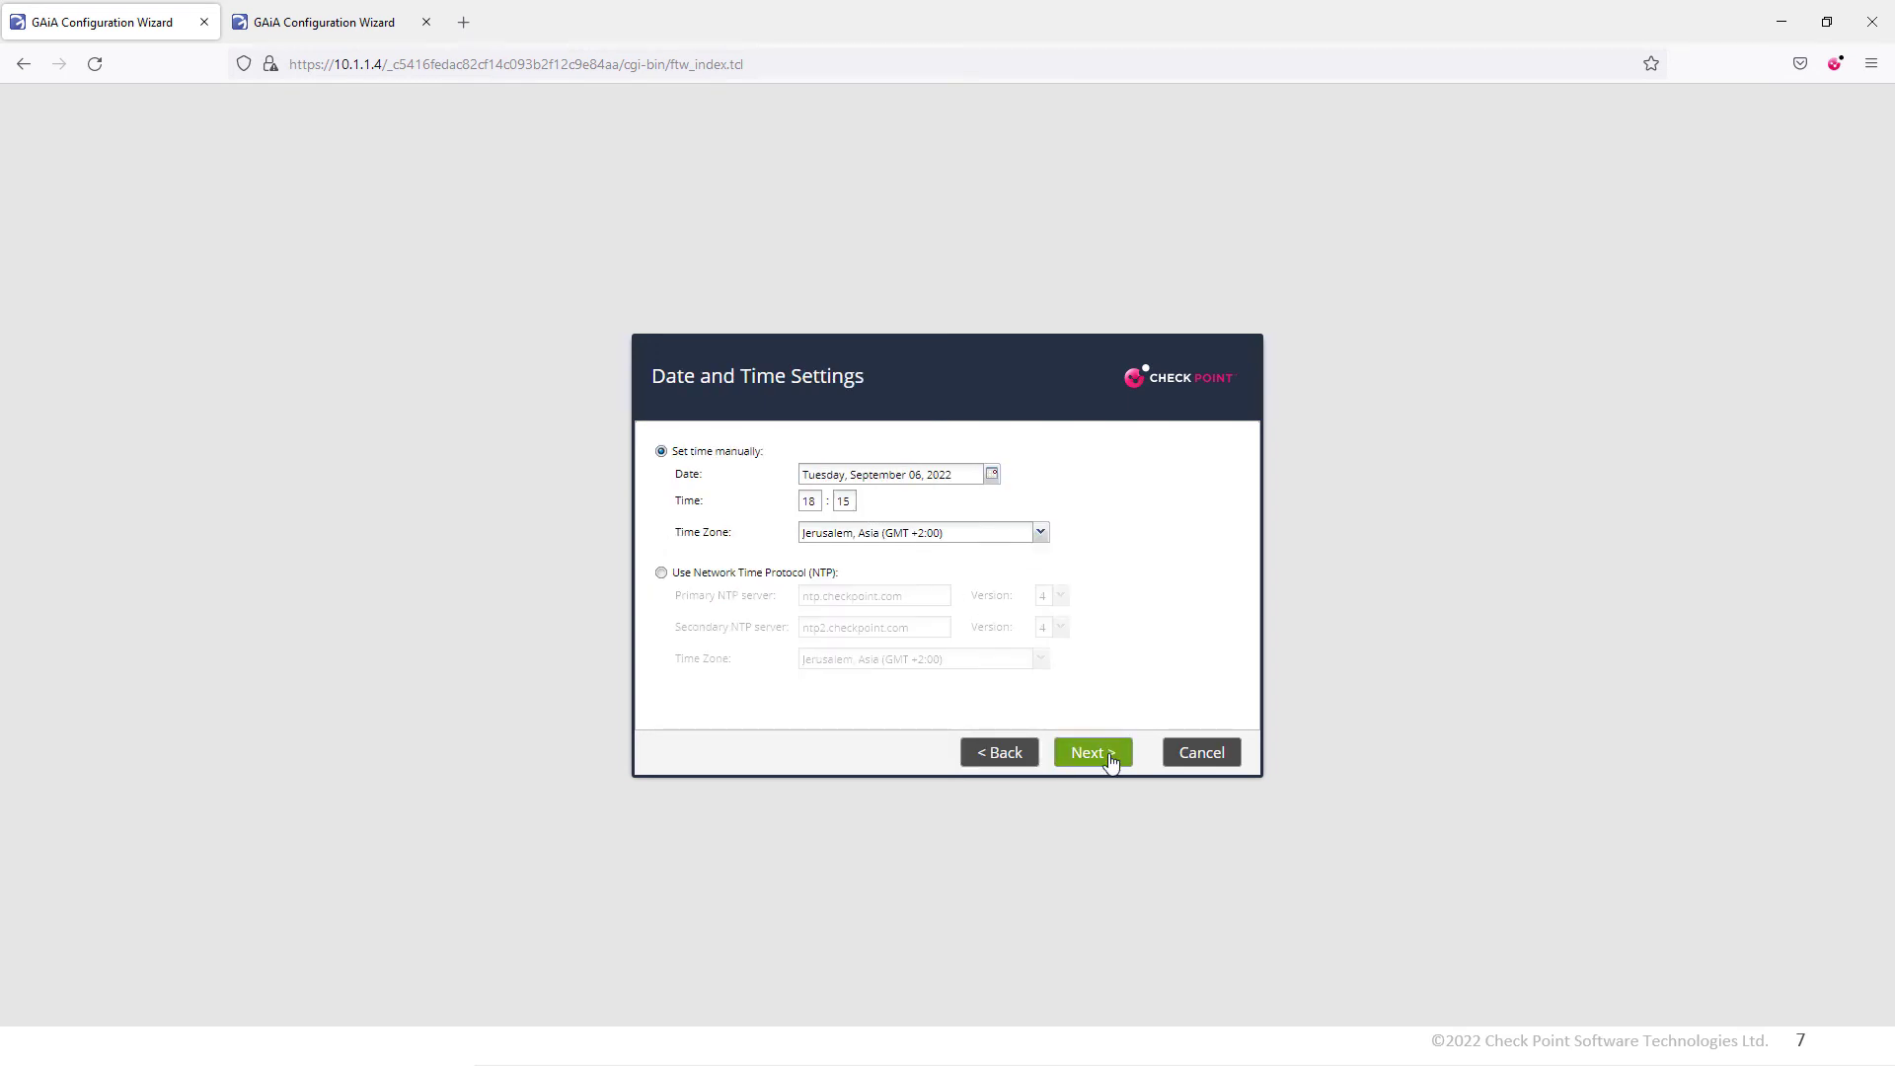
# Keep default date/time and installation type, and install Security Gateway only, without Security Management
pyautogui.click(1110, 759)
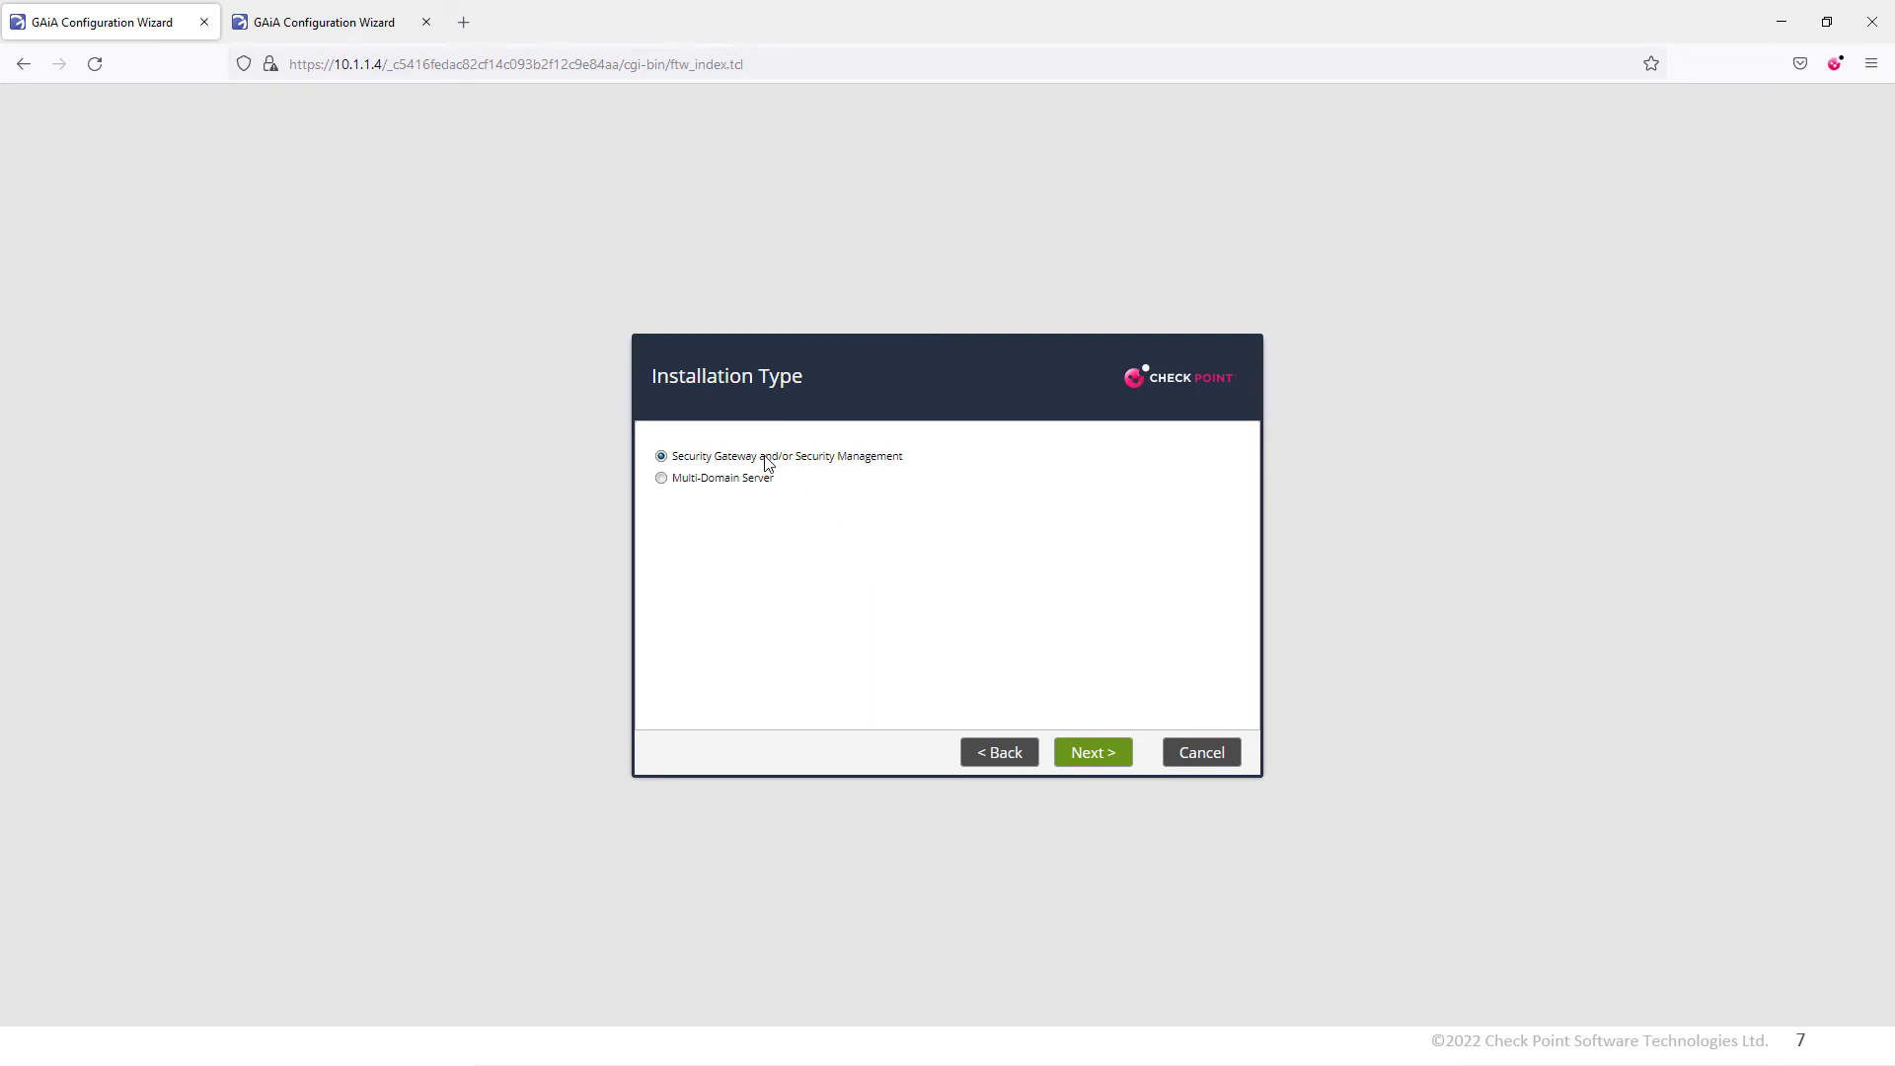
pyautogui.click(1060, 752)
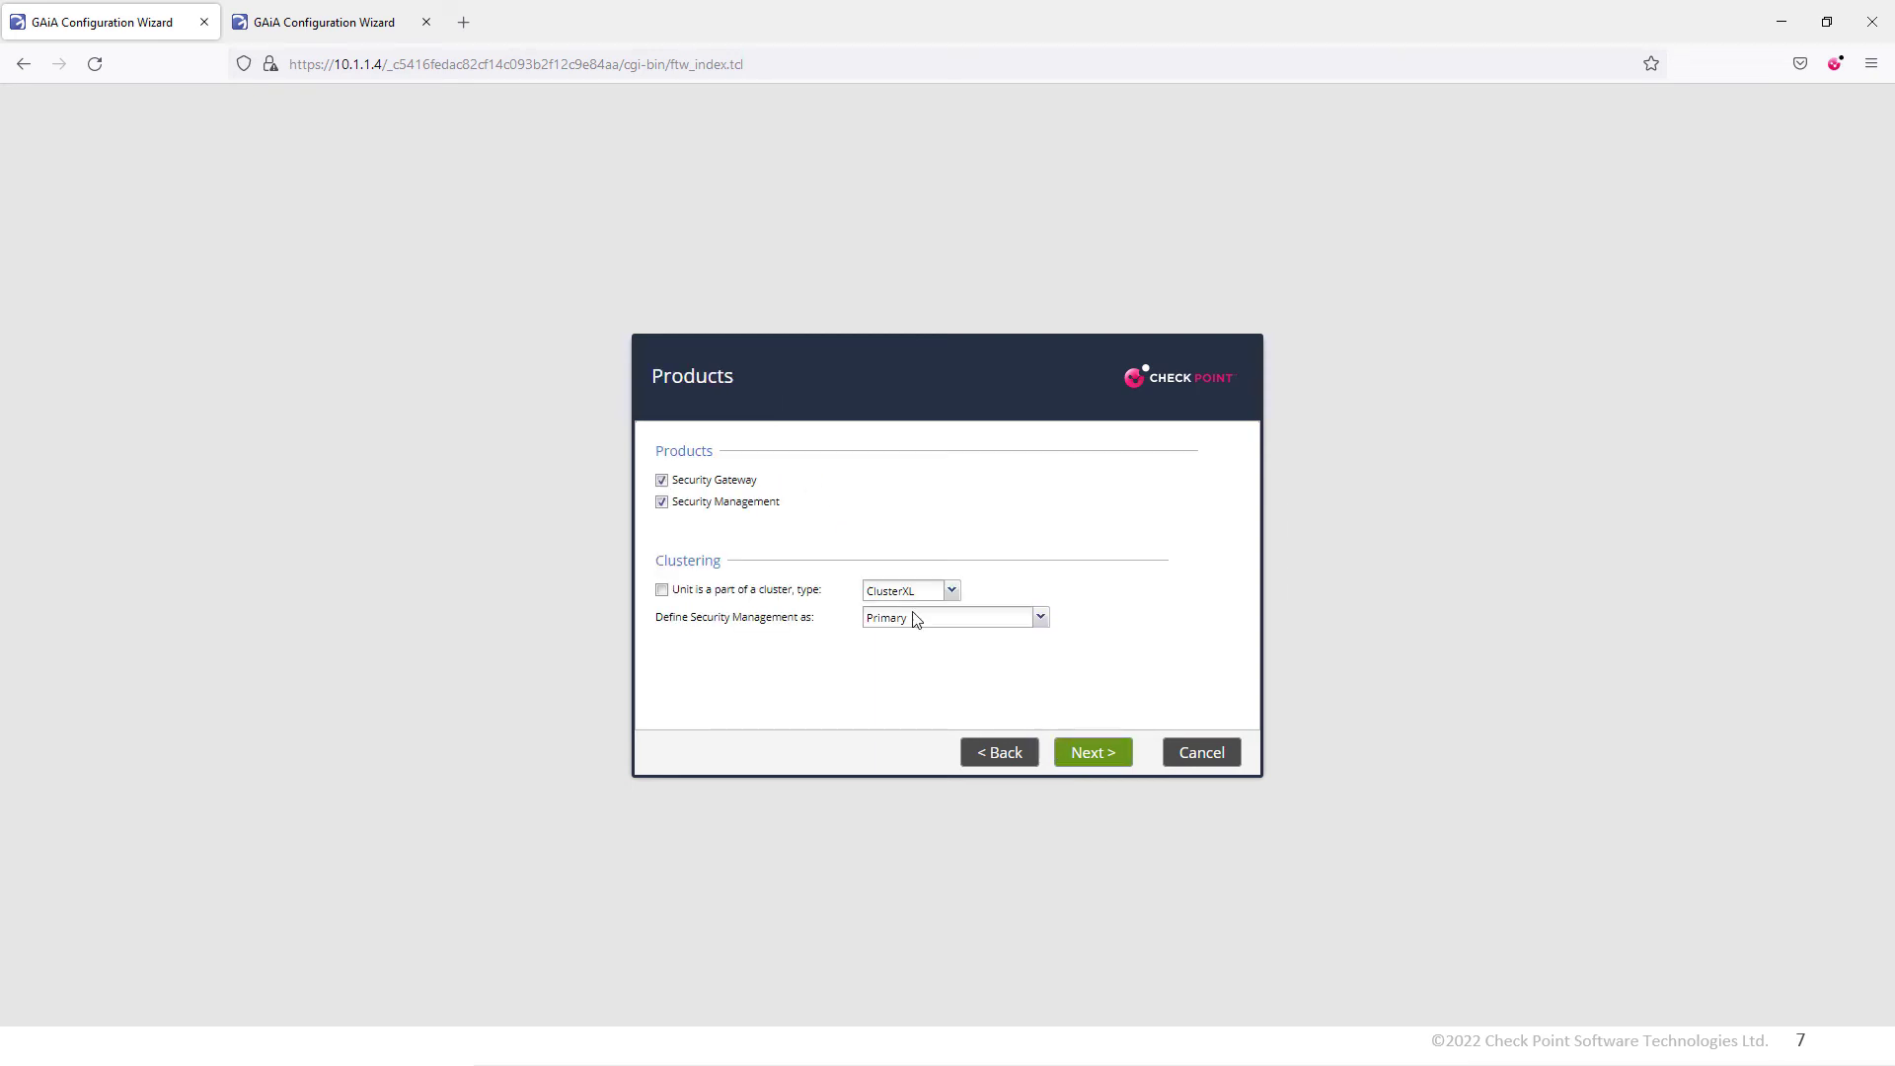
pyautogui.click(724, 503)
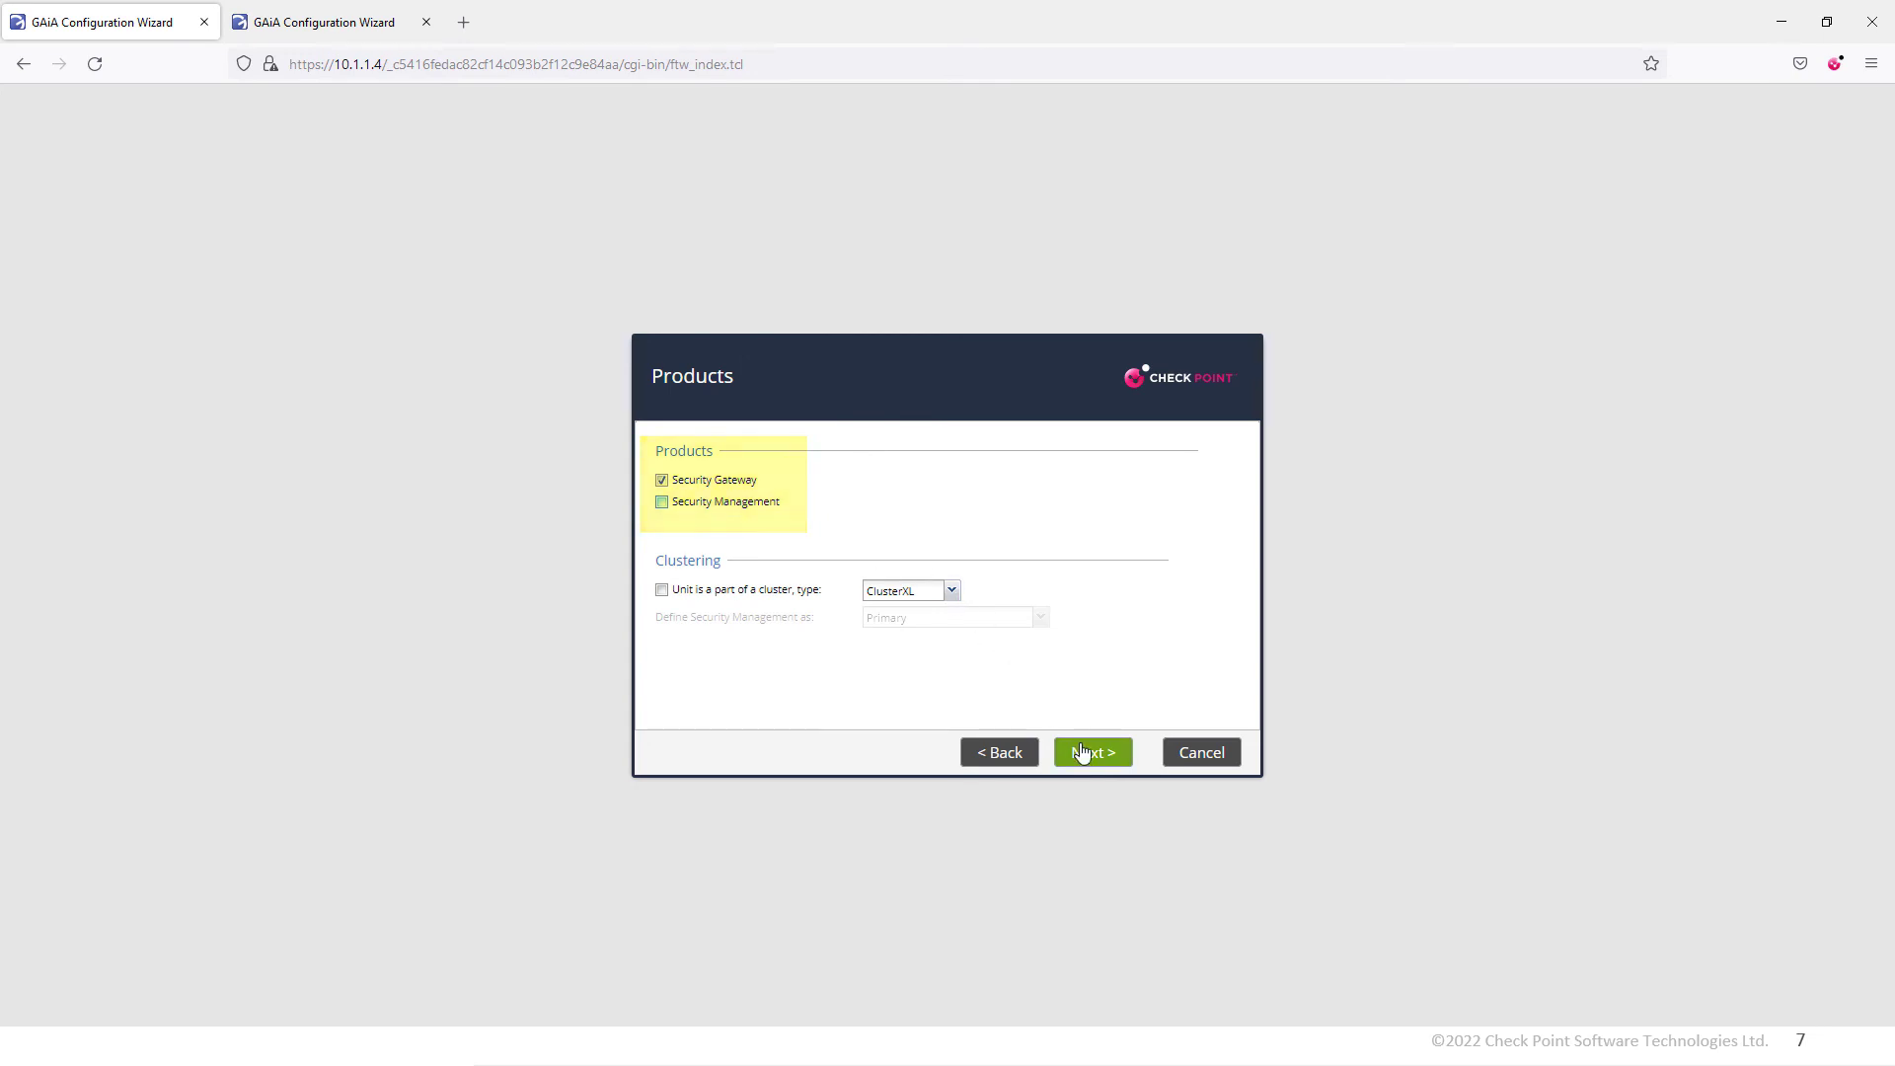
pyautogui.click(1081, 752)
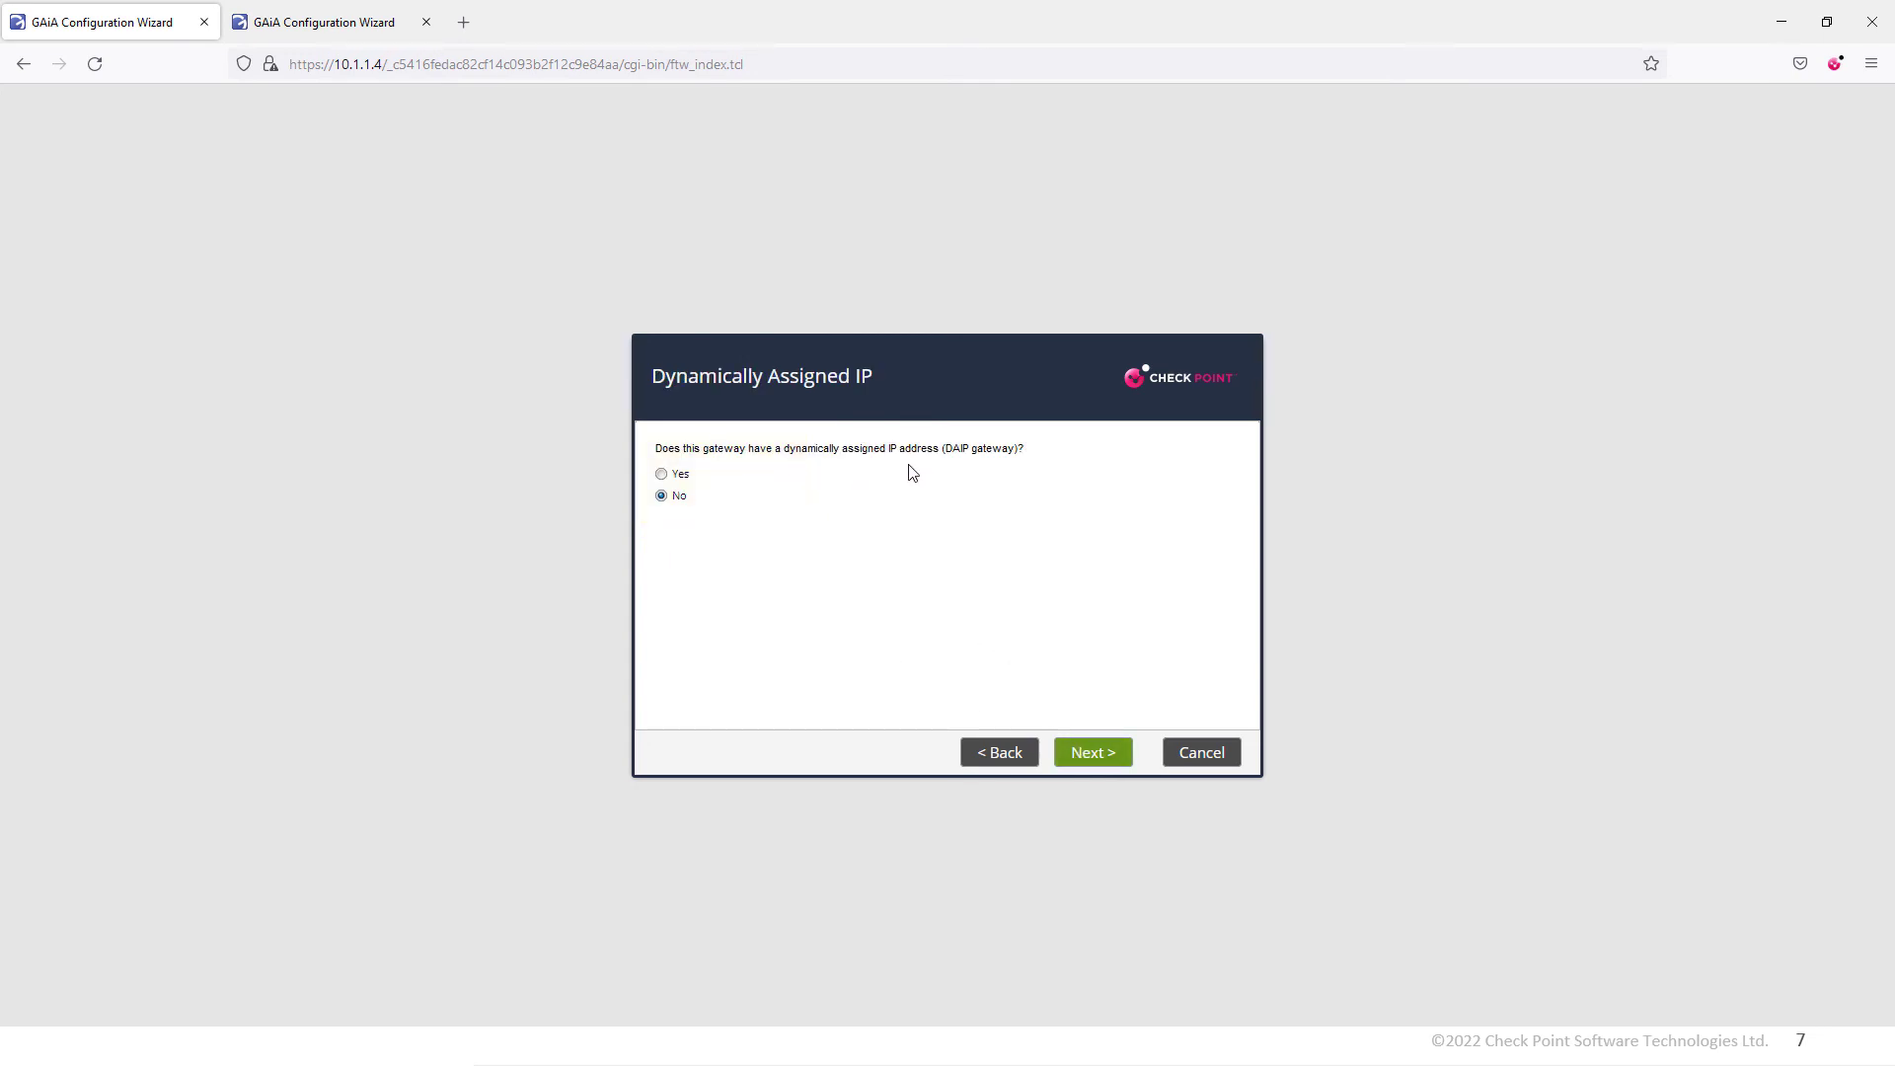
# Confirm no dynamic IP, enter and confirm the SIC activation key, and finish the gateway wizard
pyautogui.click(1108, 756)
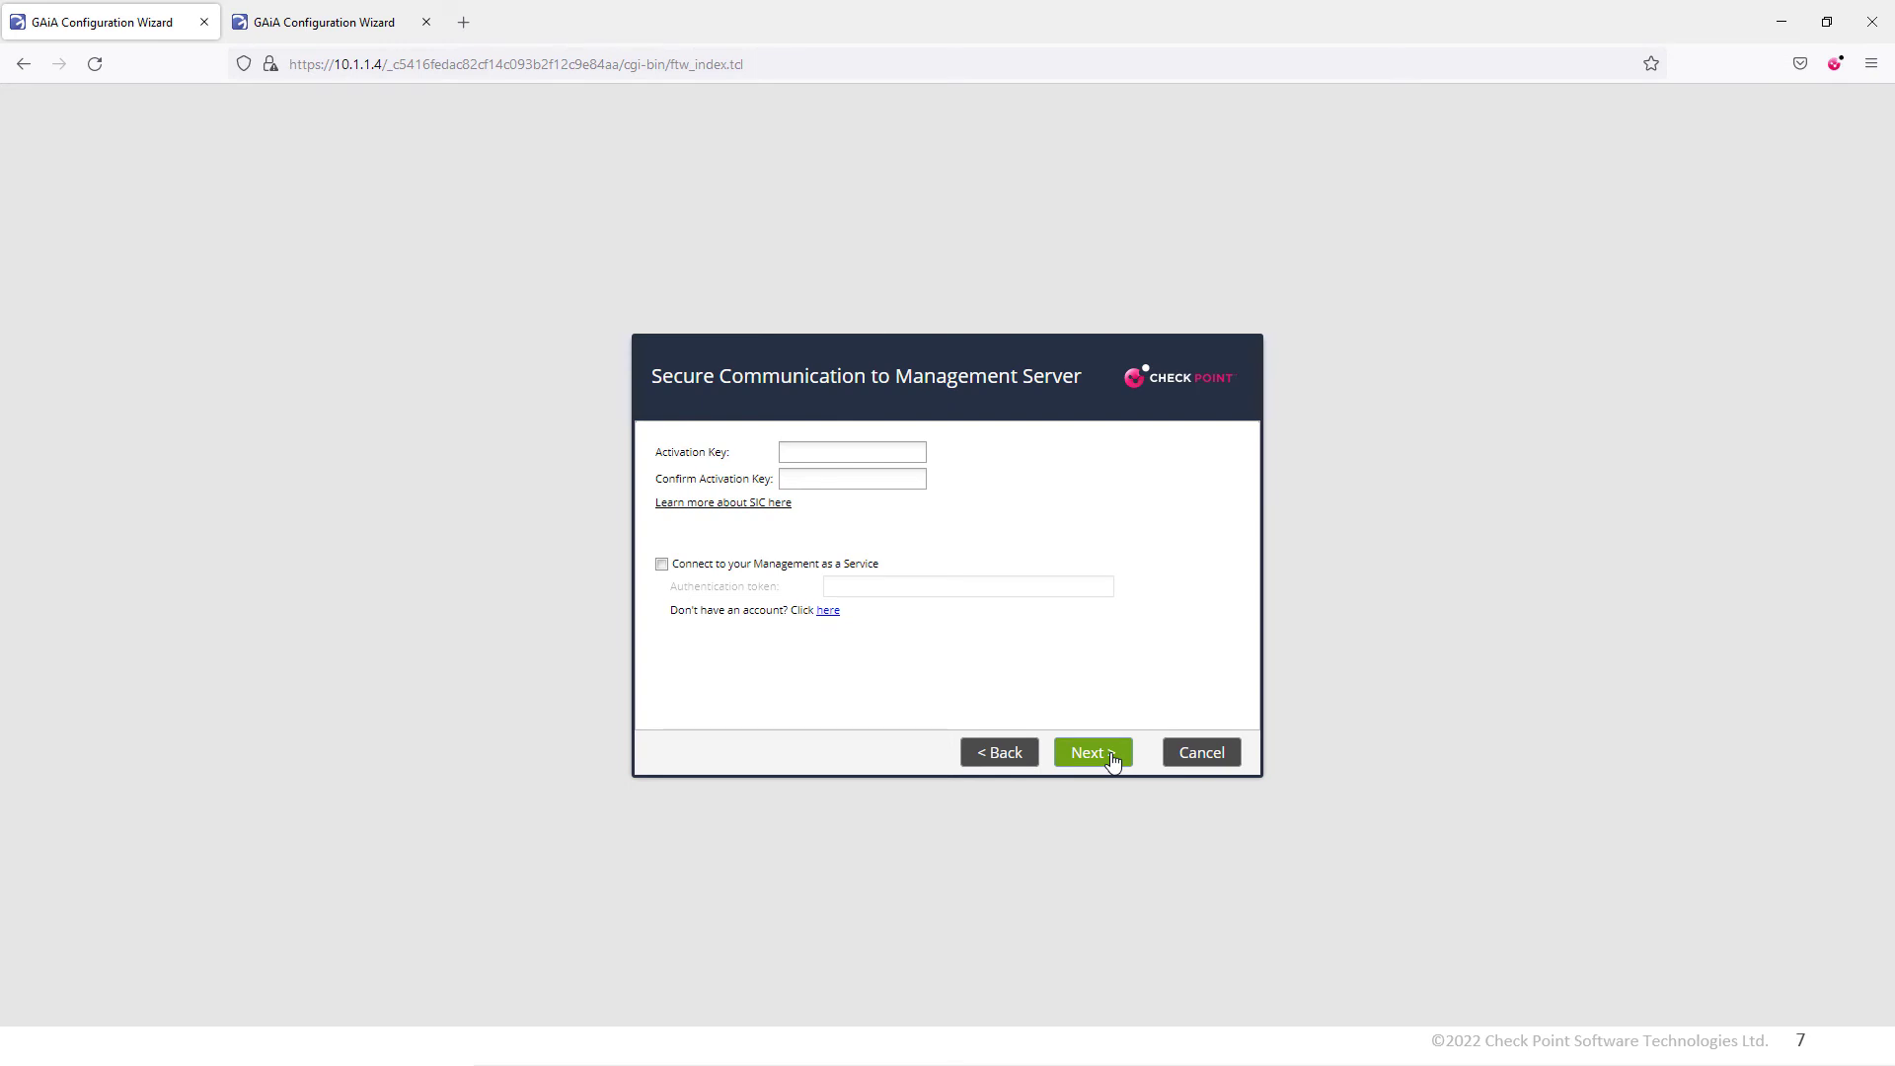
pyautogui.click(825, 444)
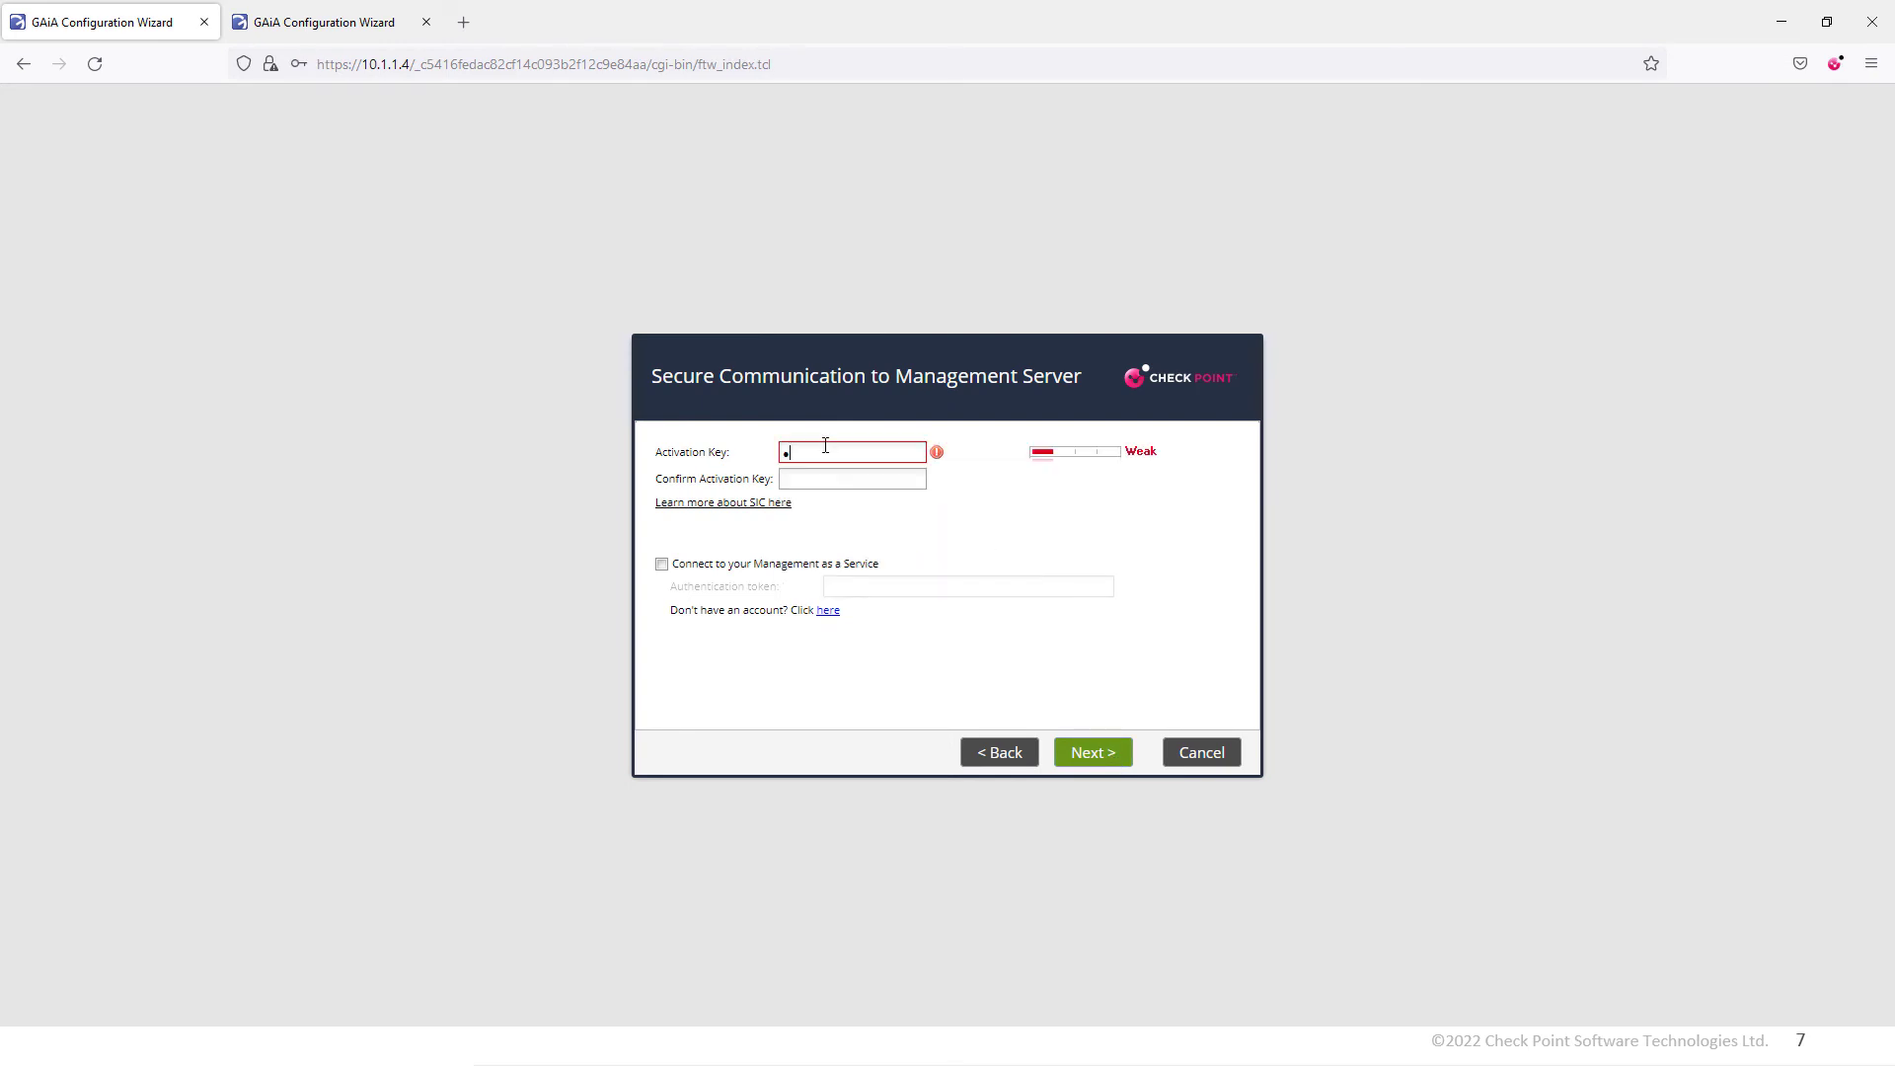
pyautogui.press('Tab')
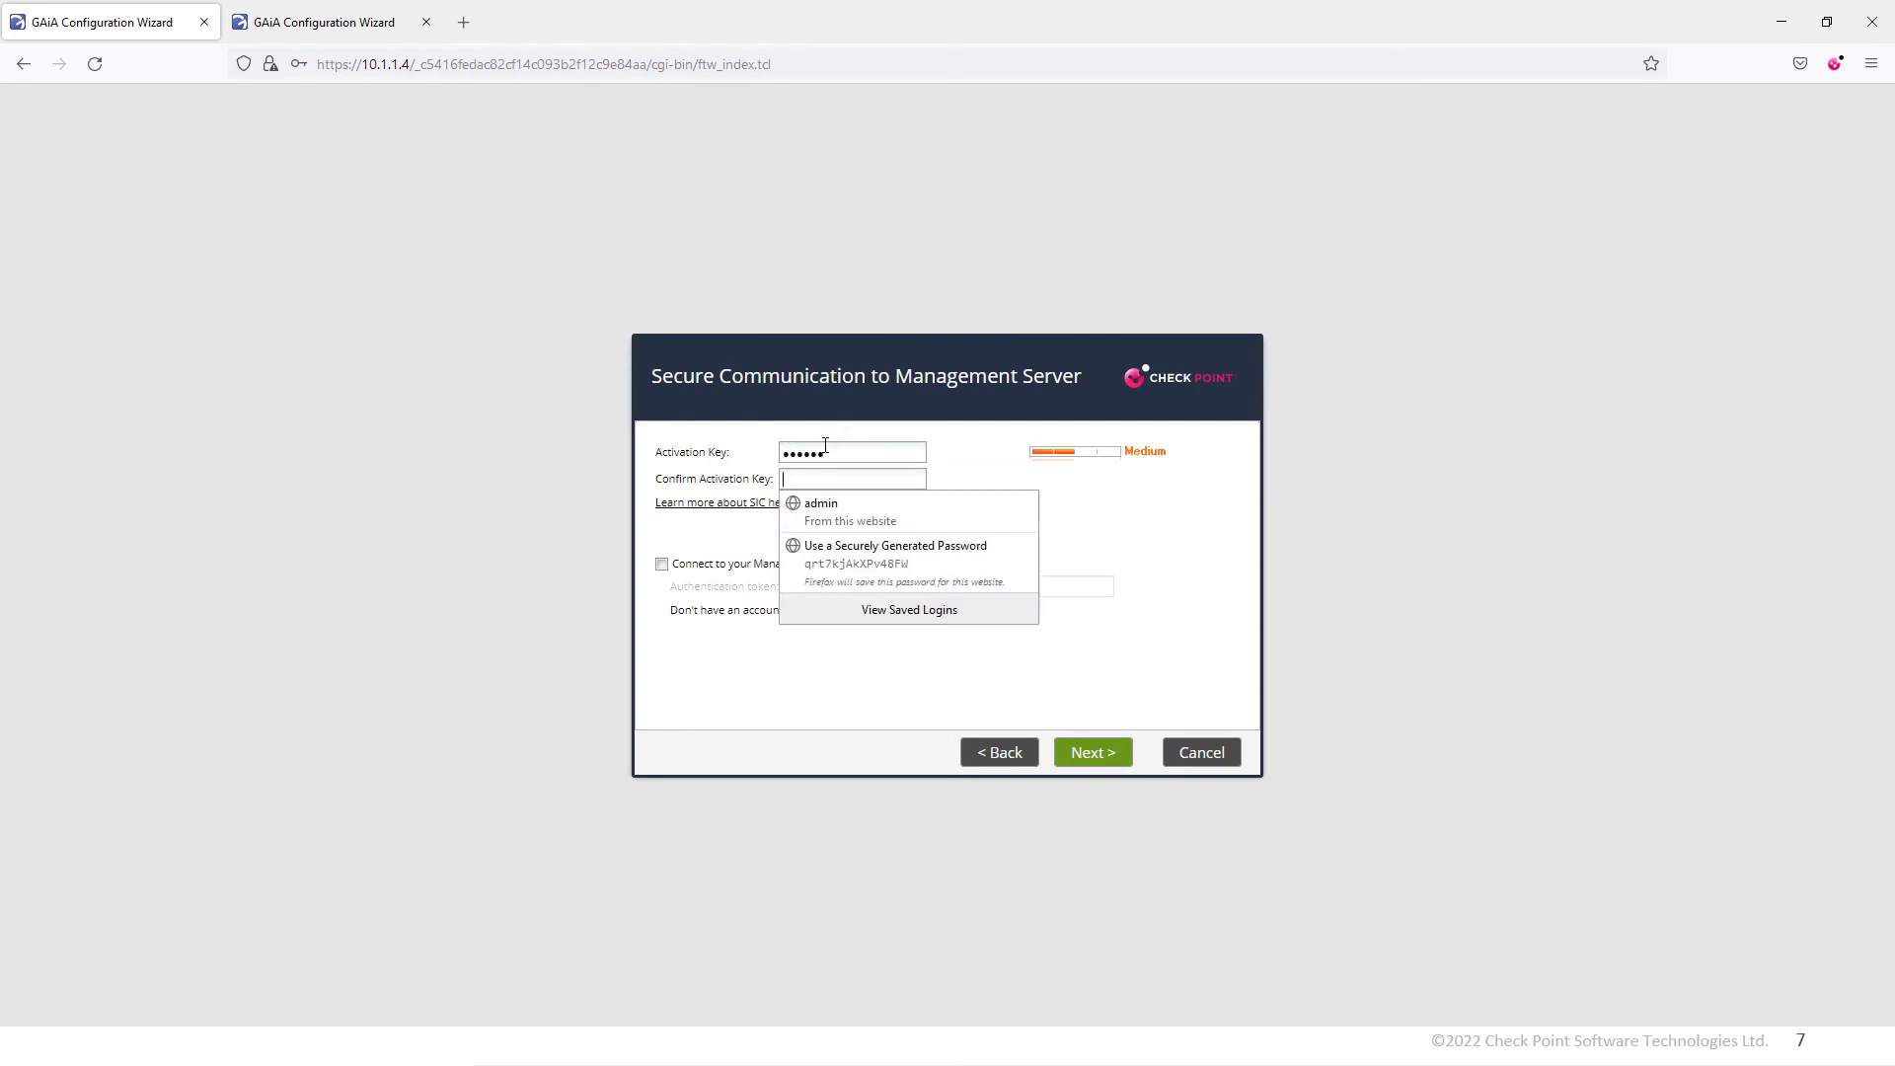
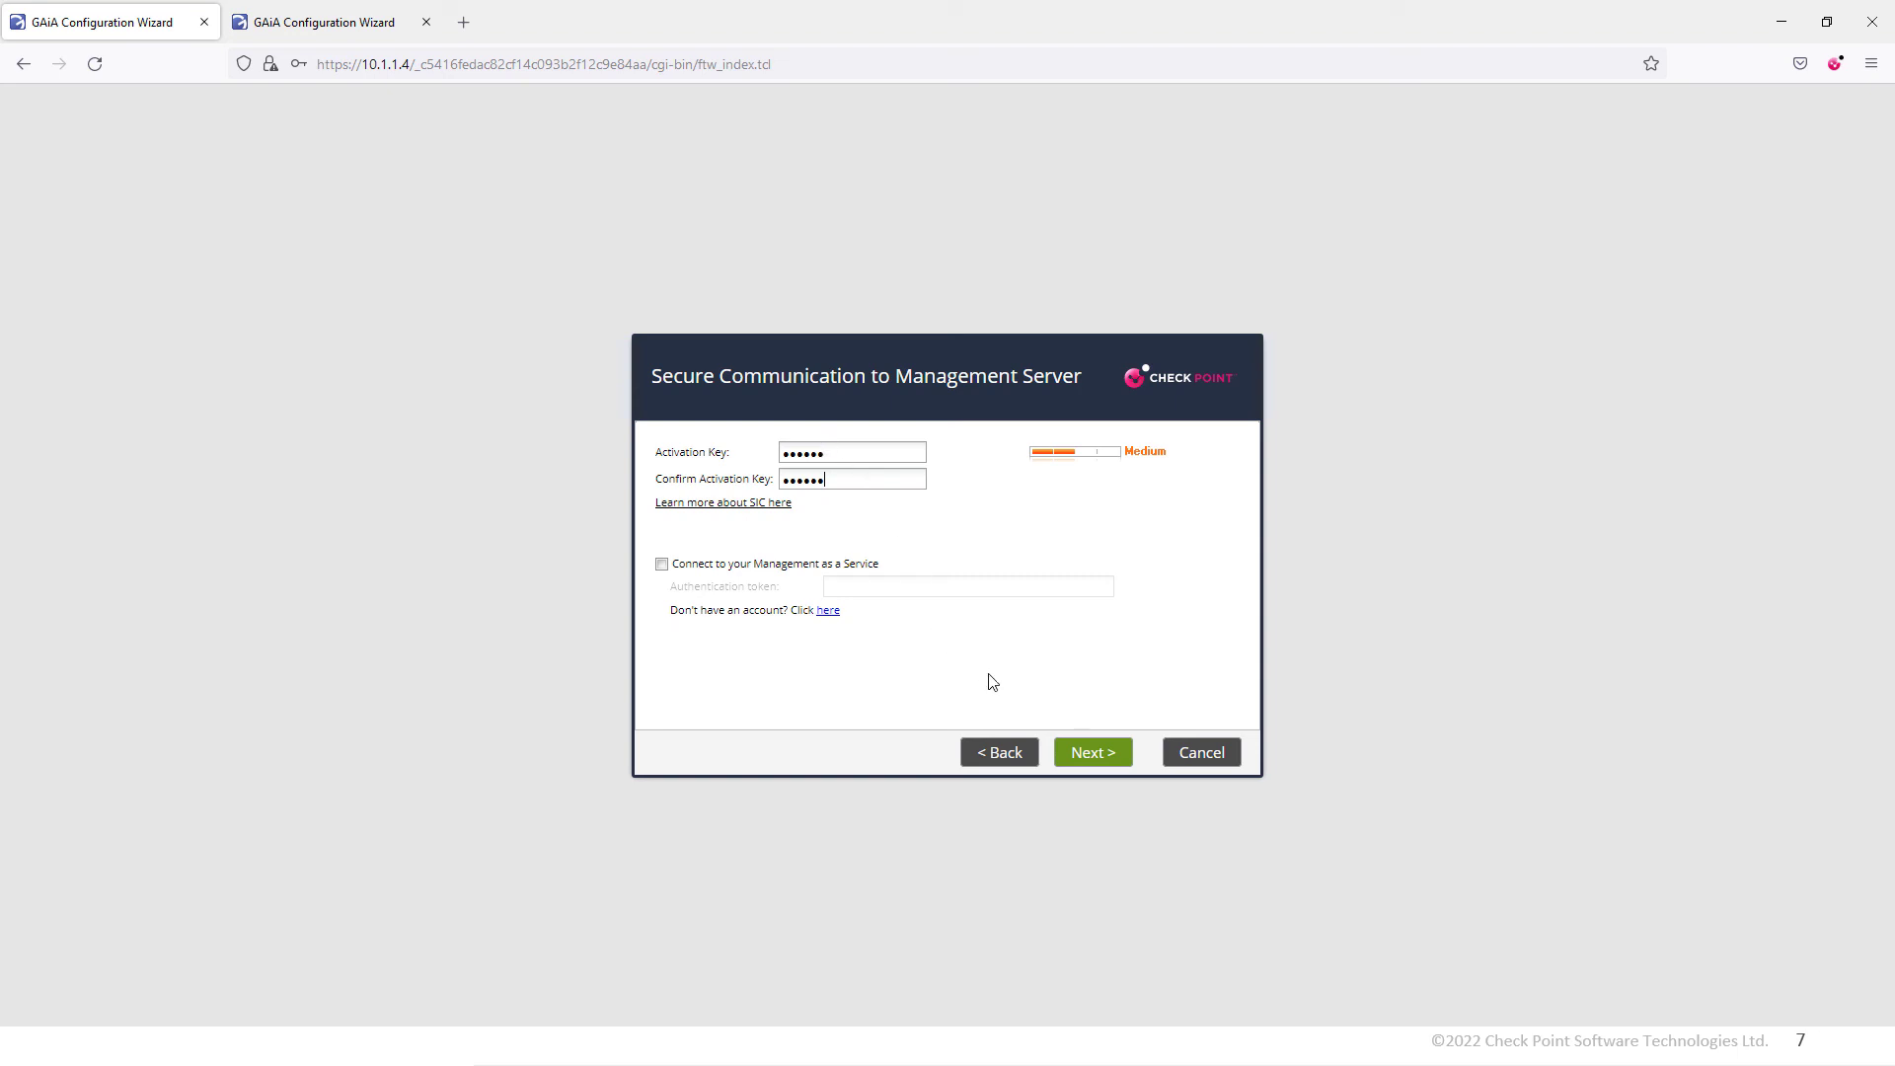
pyautogui.click(1072, 756)
pyautogui.click(1072, 757)
# Confirm starting the gateway configuration and accept the restart to reboot the gateway
pyautogui.click(905, 596)
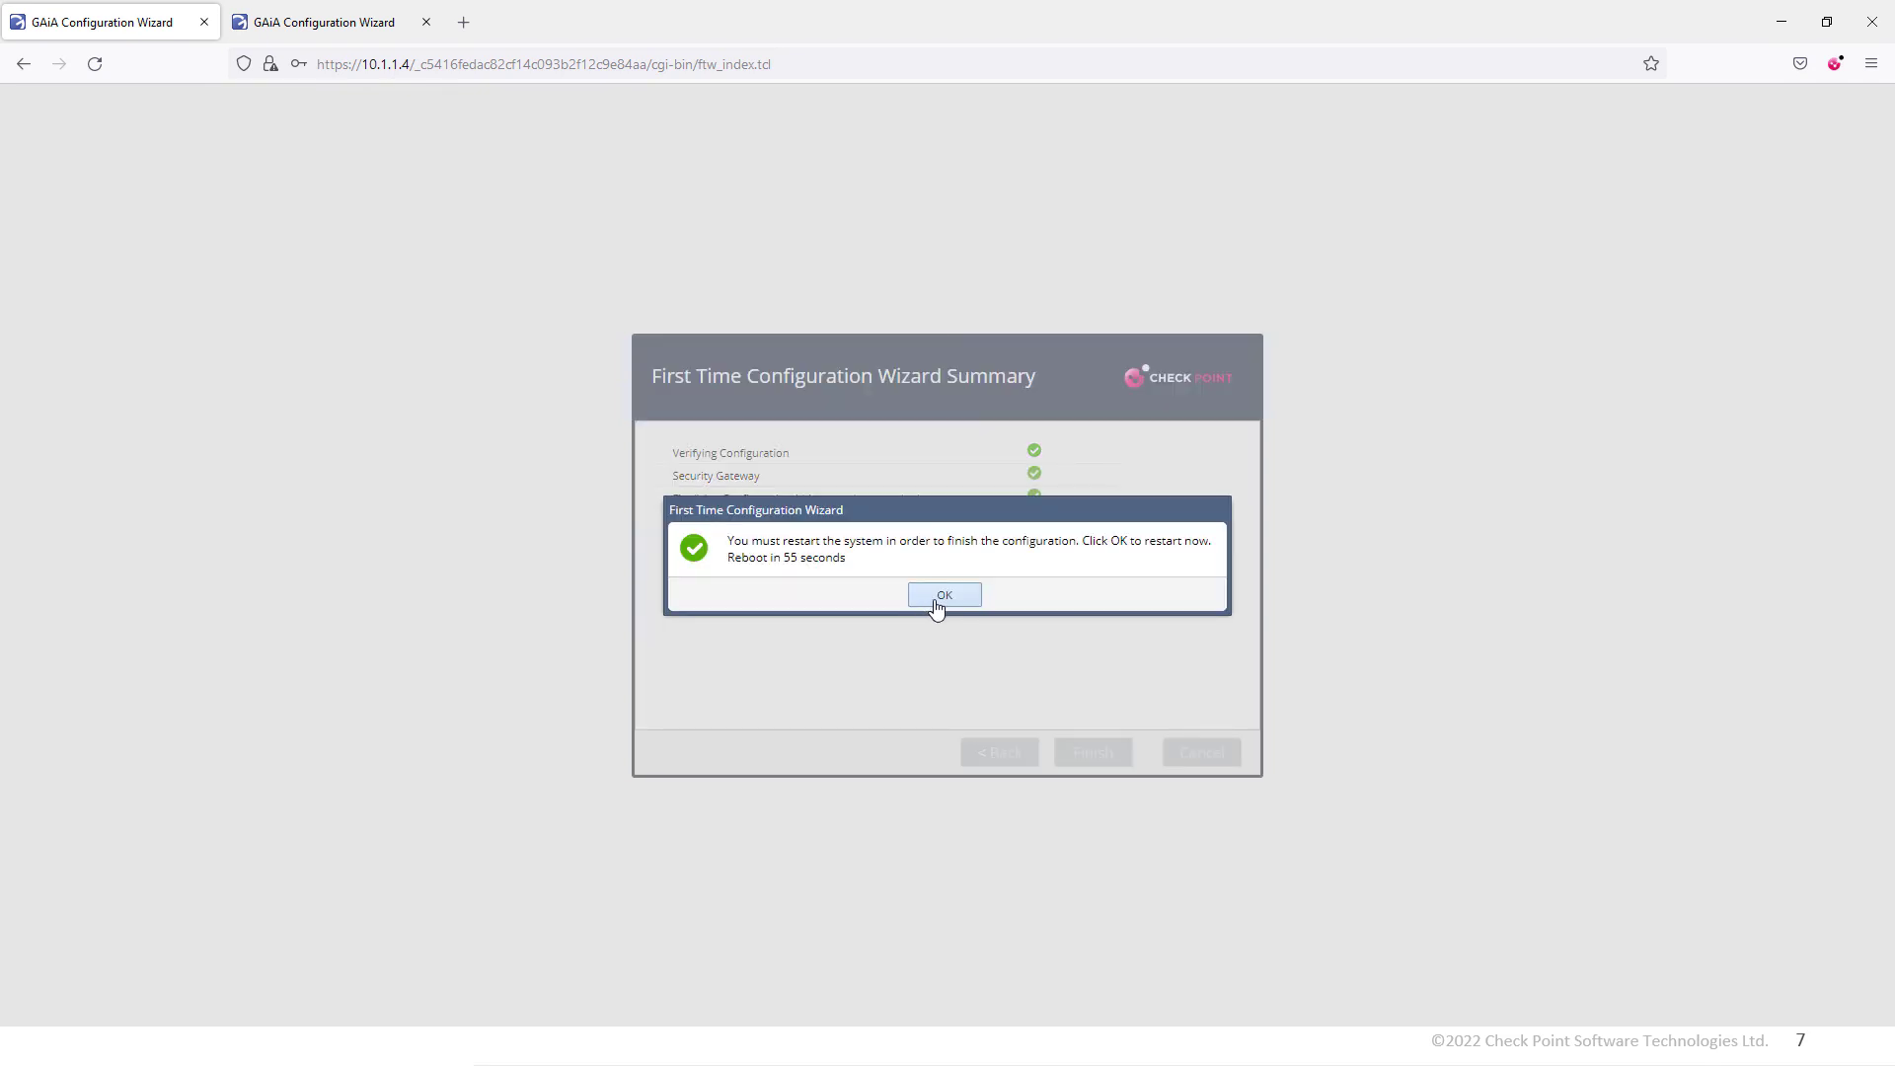
pyautogui.click(947, 597)
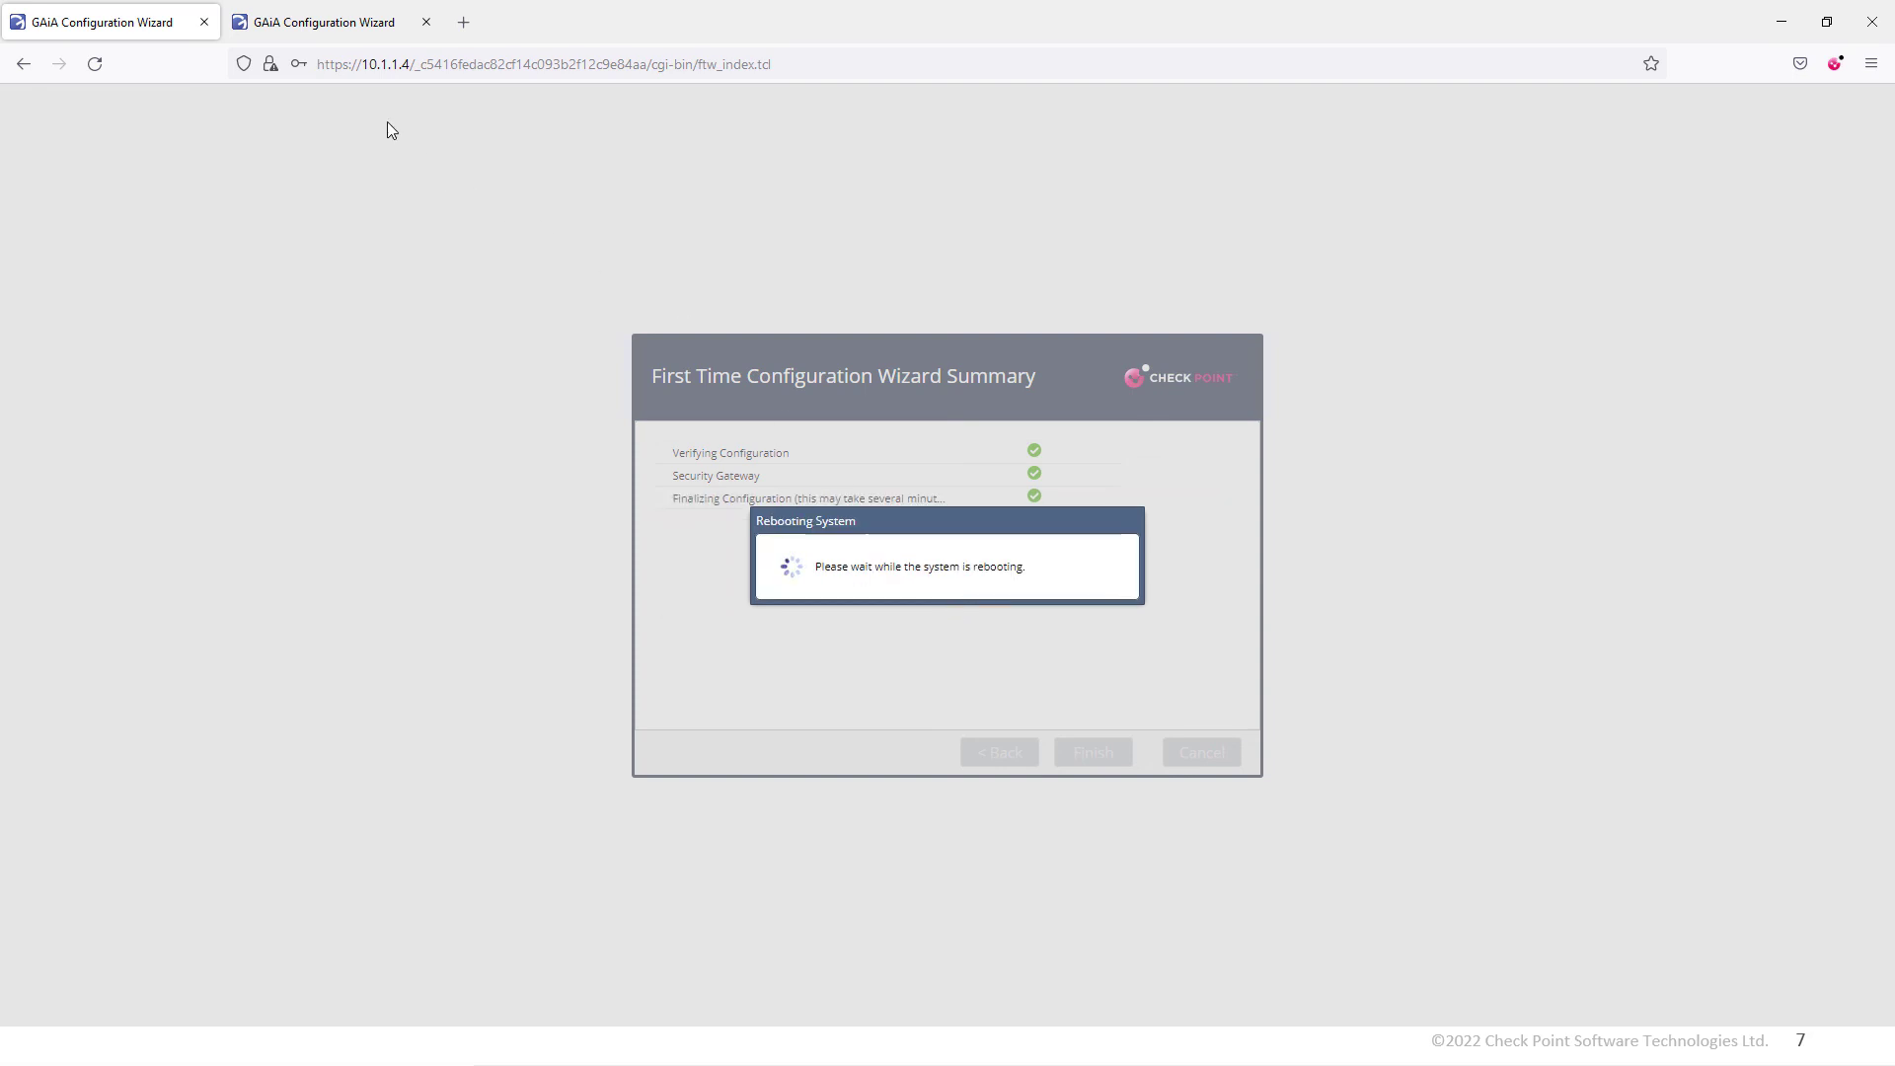
# Switch to the 10.1.1.101 tab showing the management server's completed configuration
pyautogui.click(334, 32)
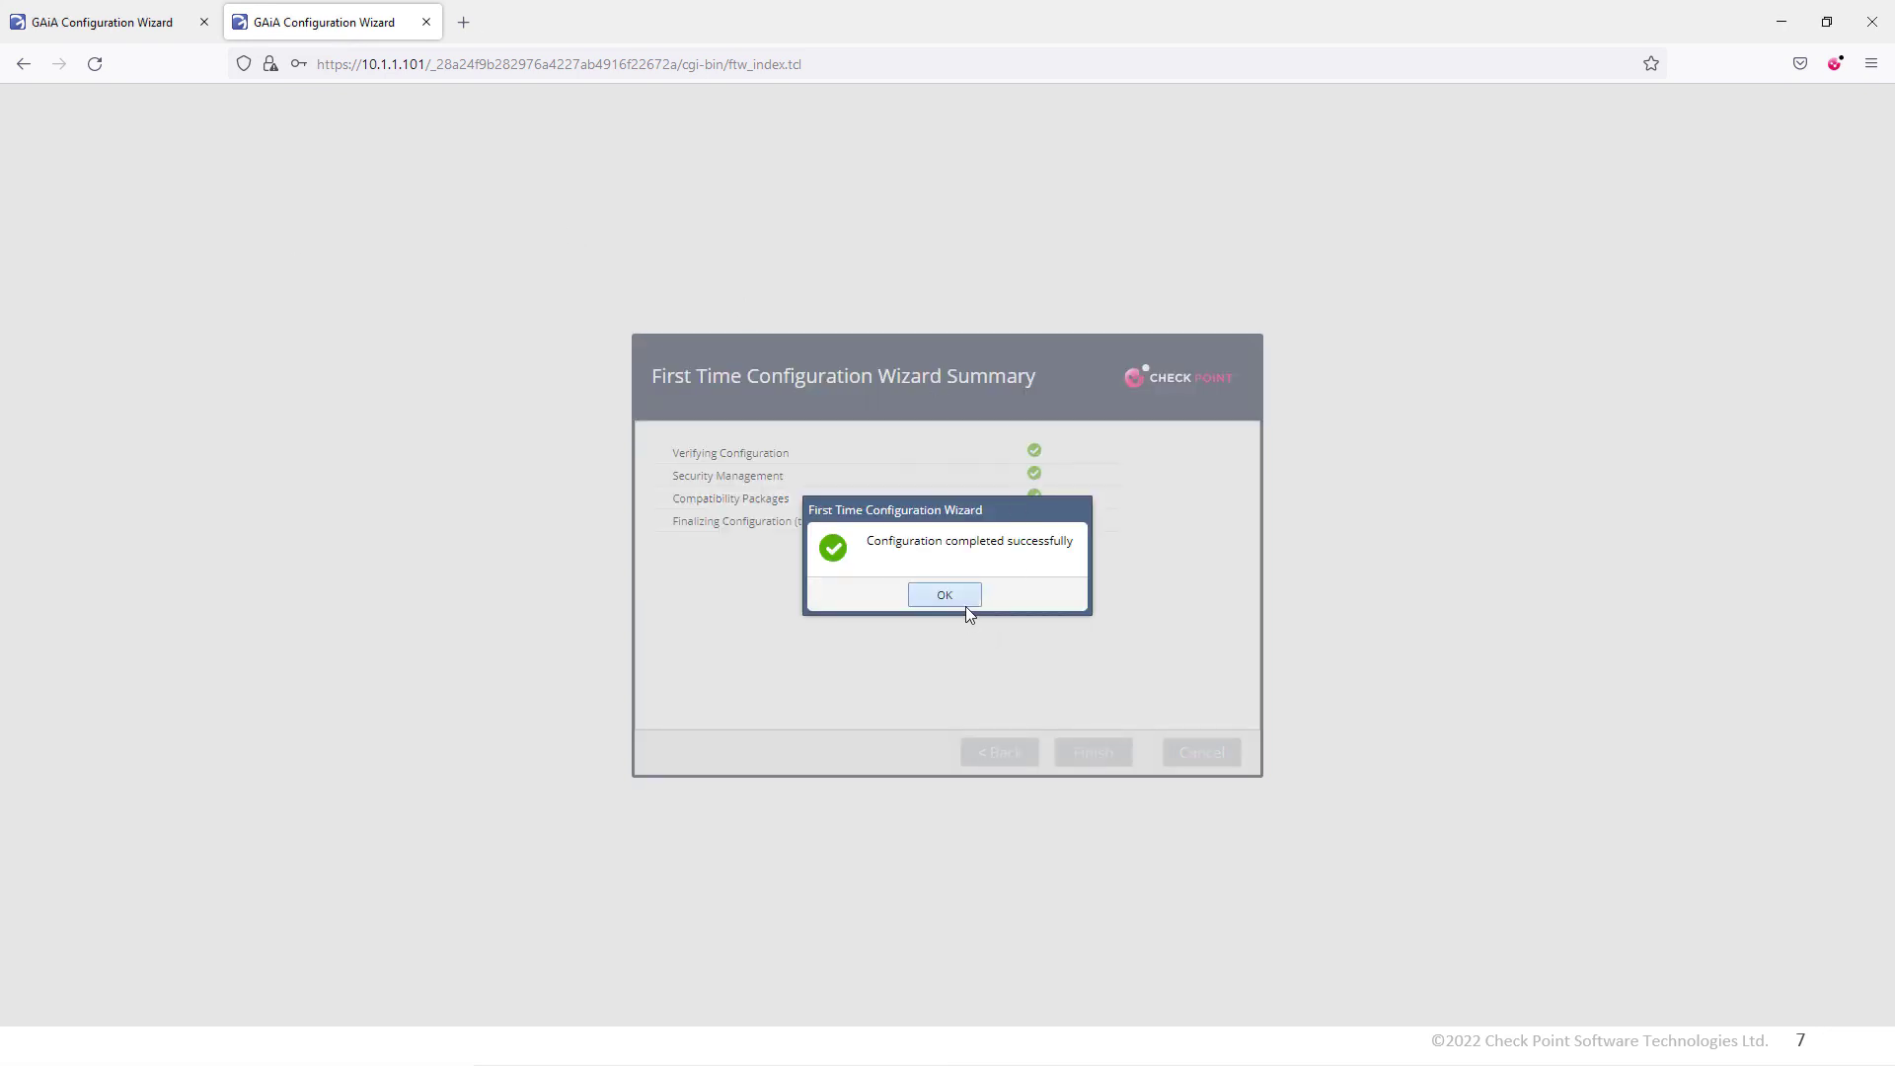
# Dismiss the success message, then review the A-GW and A-SMS overview pages in turn
pyautogui.click(944, 595)
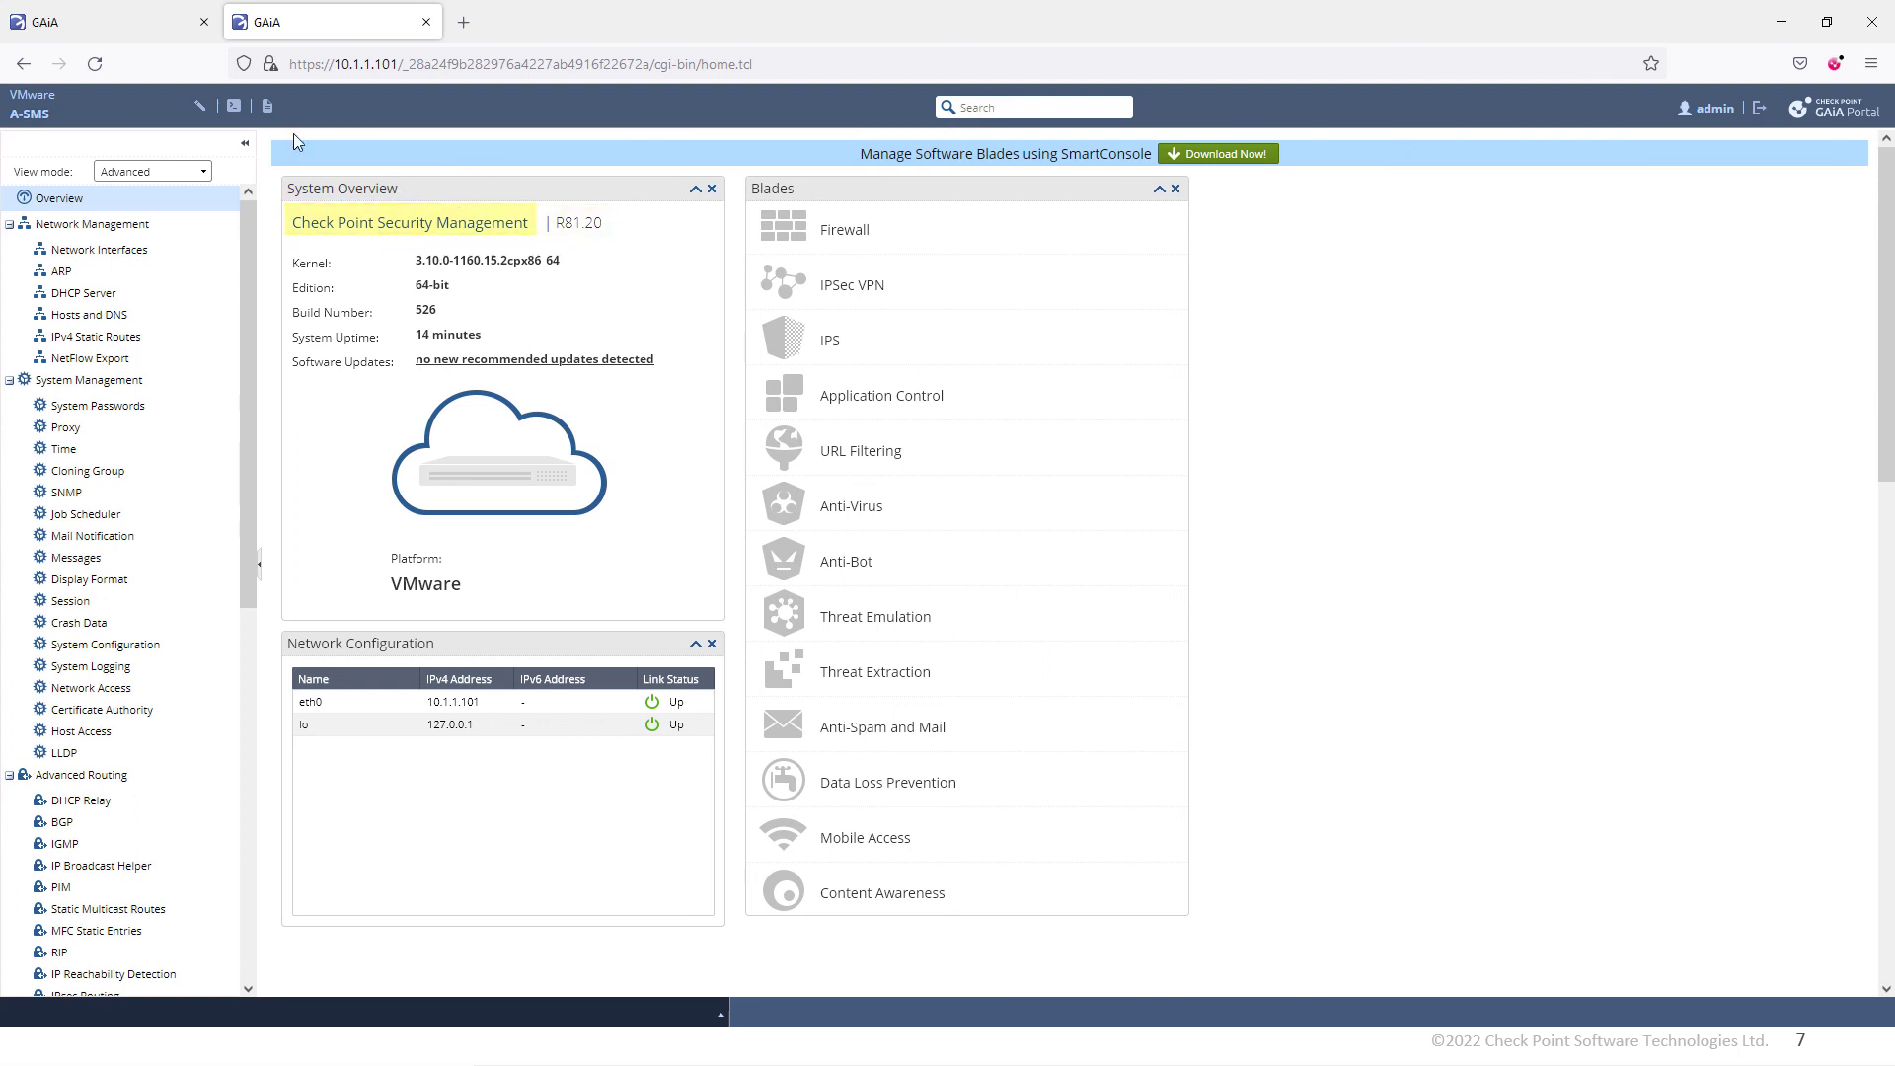
pyautogui.click(110, 21)
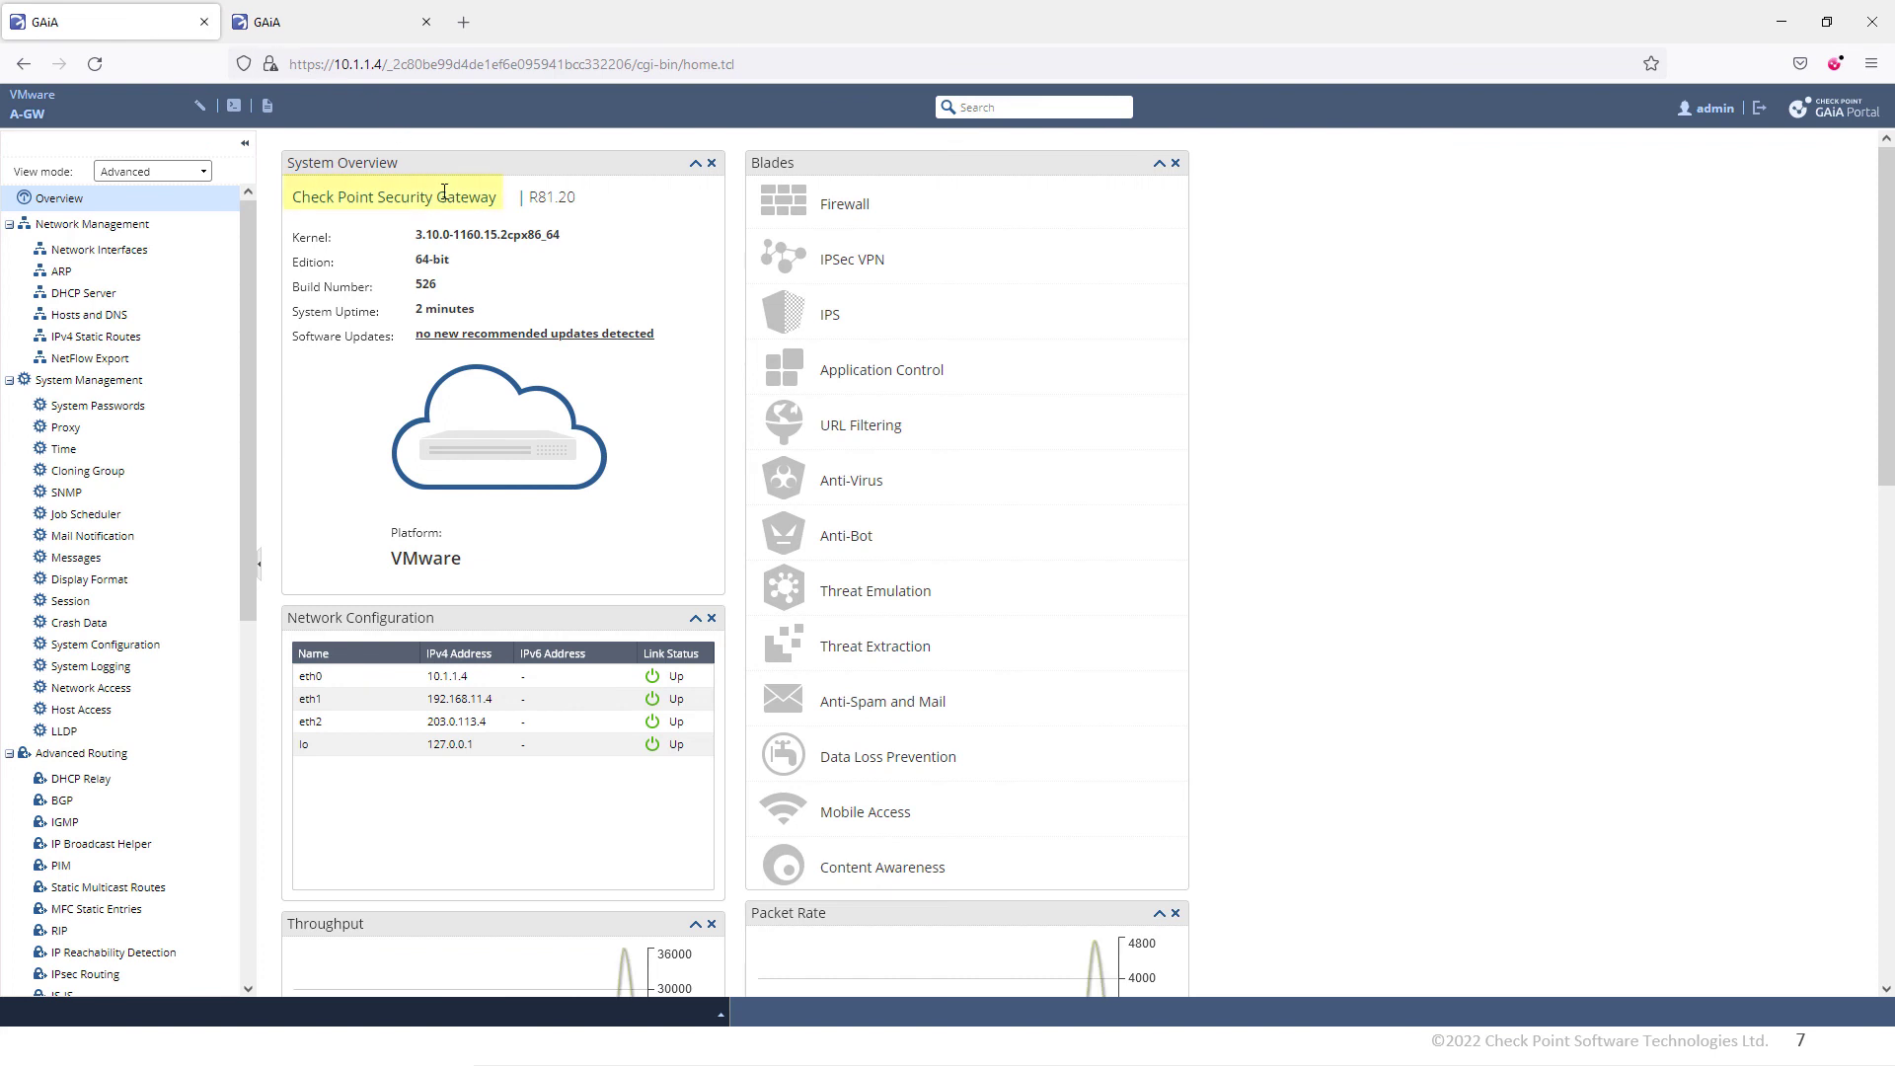
pyautogui.click(305, 20)
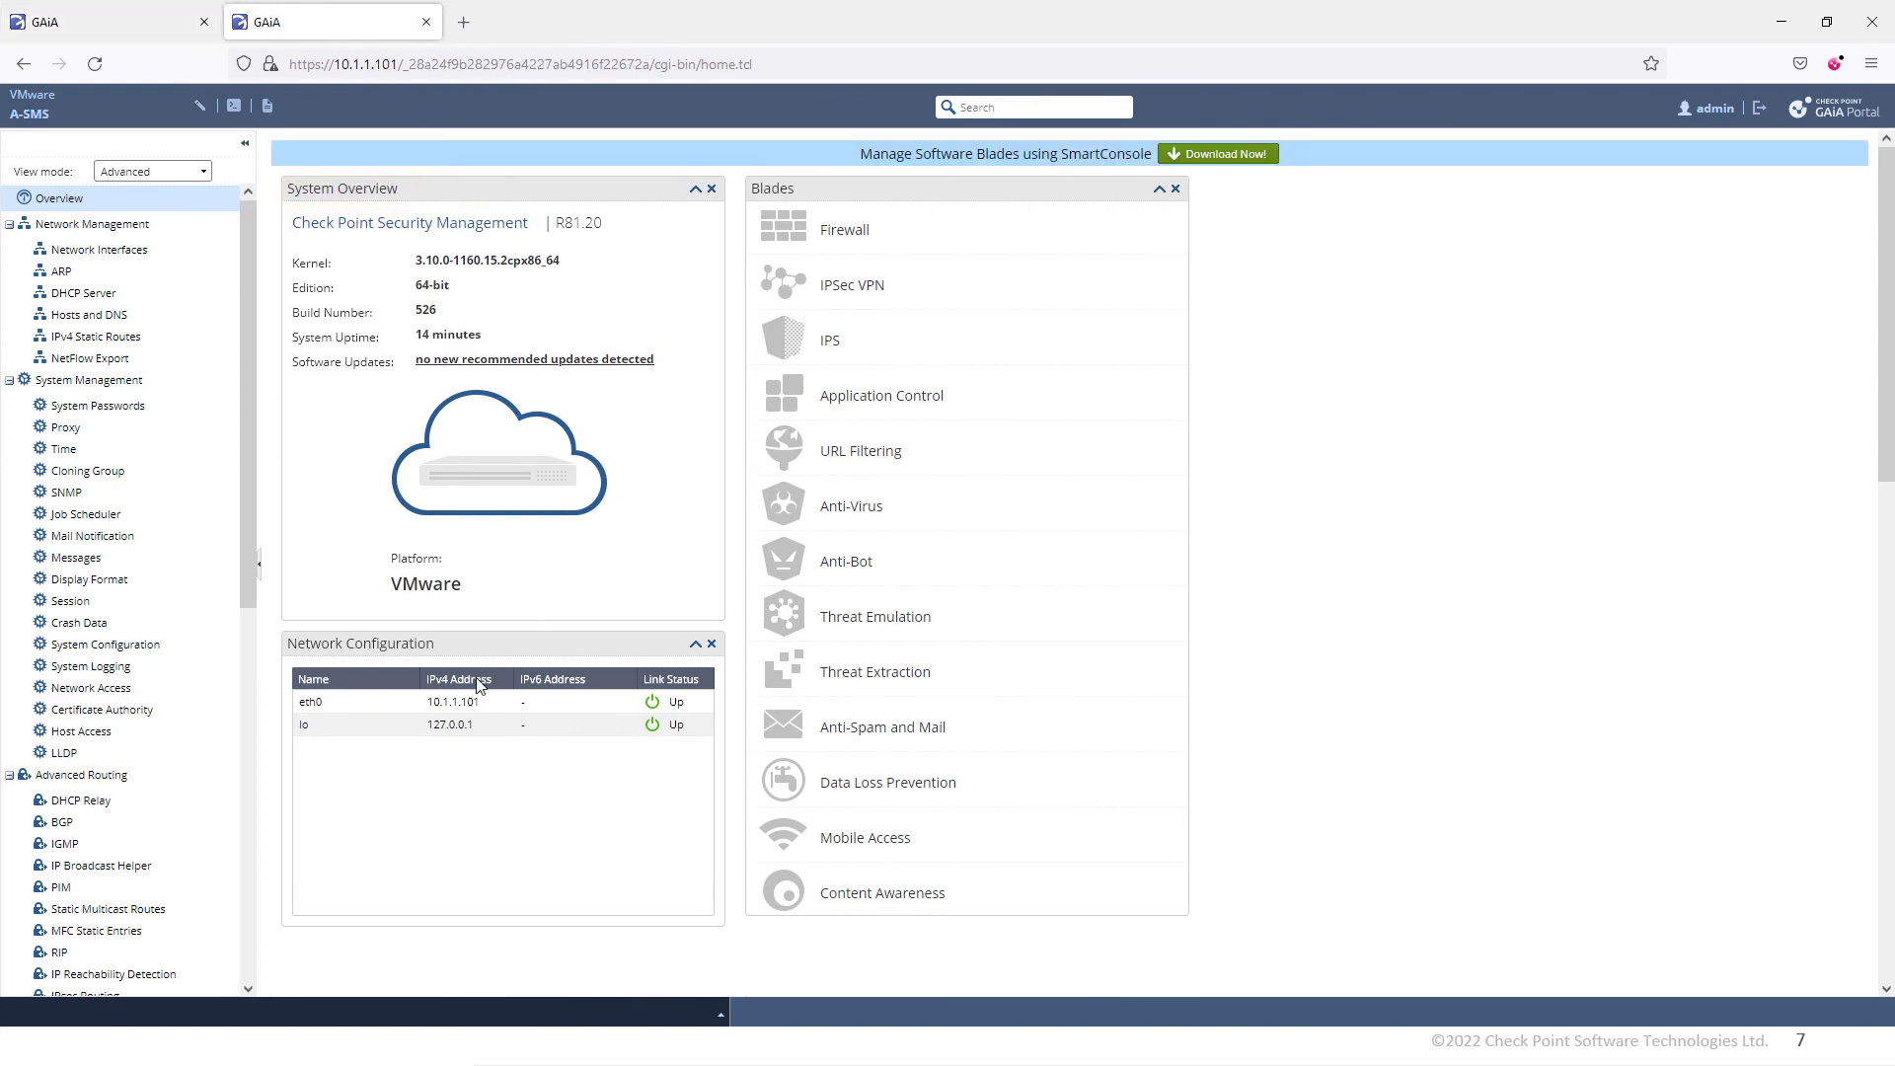